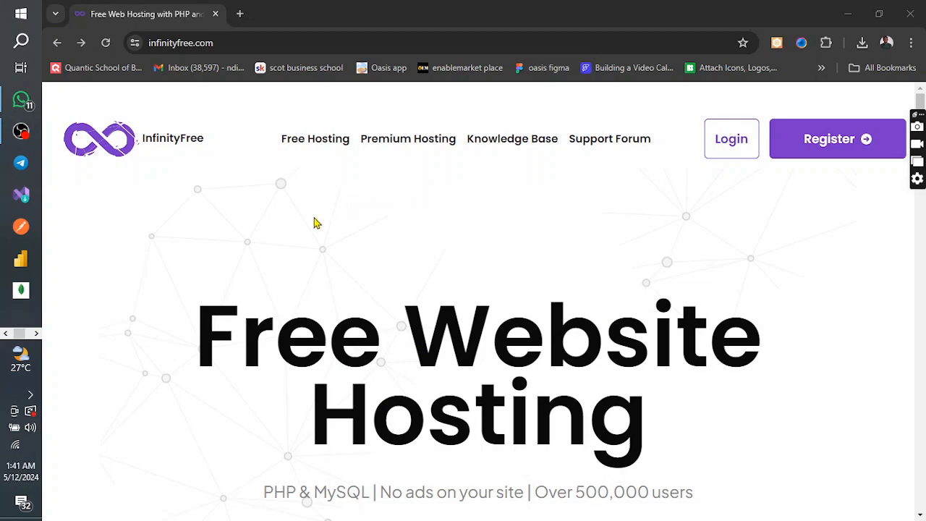
pyautogui.scroll(-10, 503, 333)
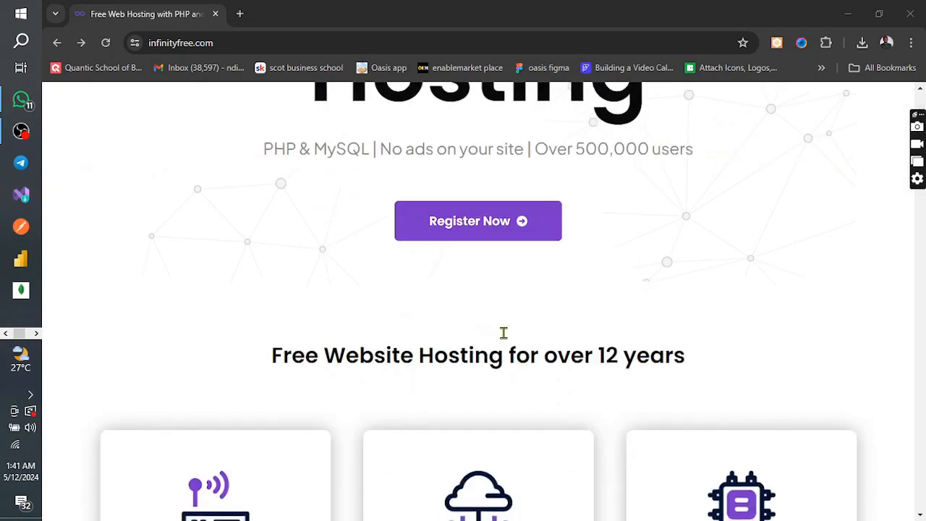
pyautogui.scroll(9, 502, 333)
pyautogui.scroll(1, 500, 333)
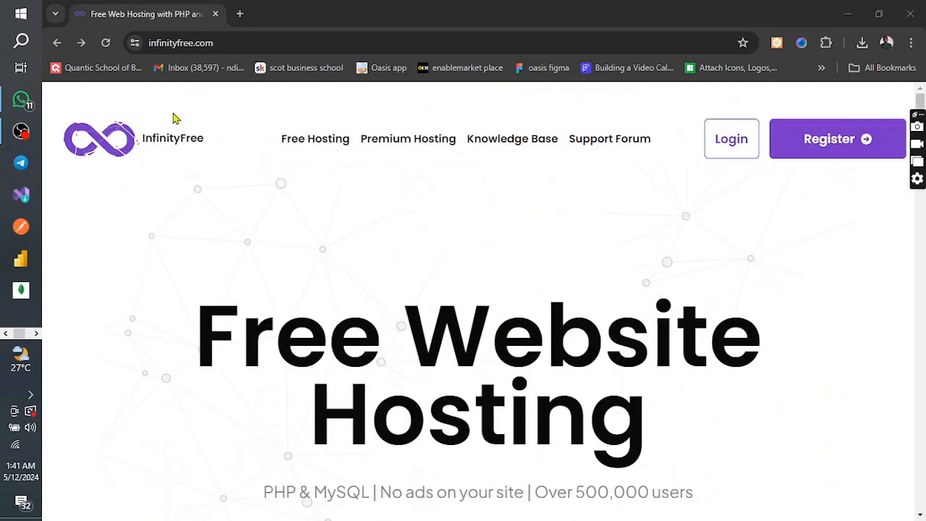
# - Search the web for profreehost in a new browser tab and open the ProFreeHost website
pyautogui.click(176, 44)
pyautogui.click(240, 13)
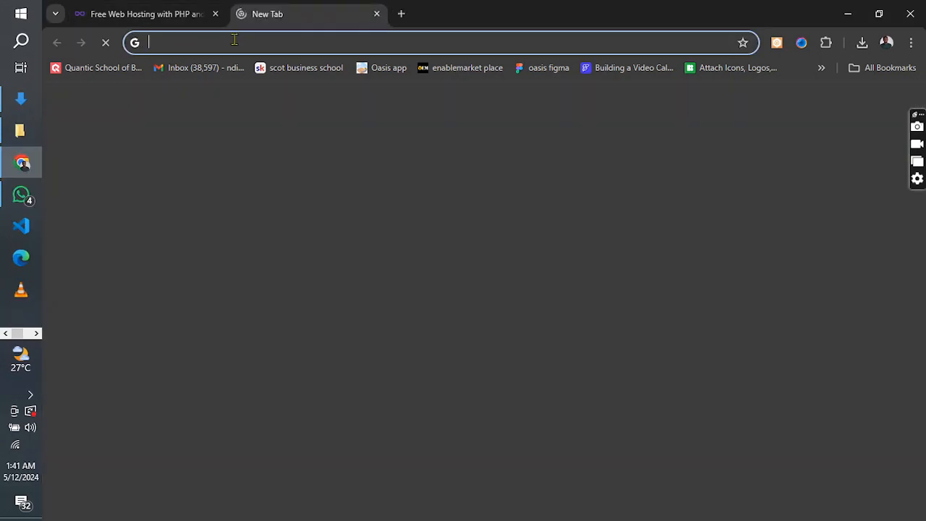
pyautogui.write('prof')
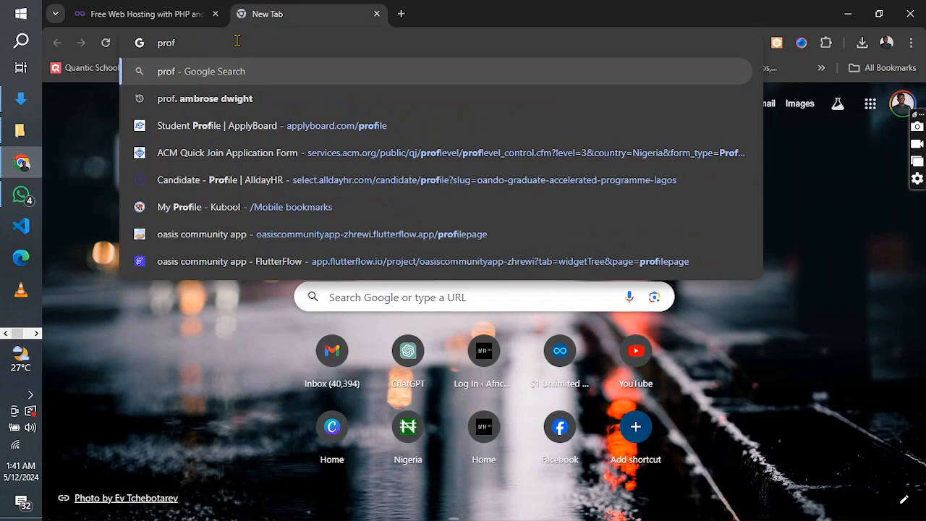
pyautogui.write('reehost')
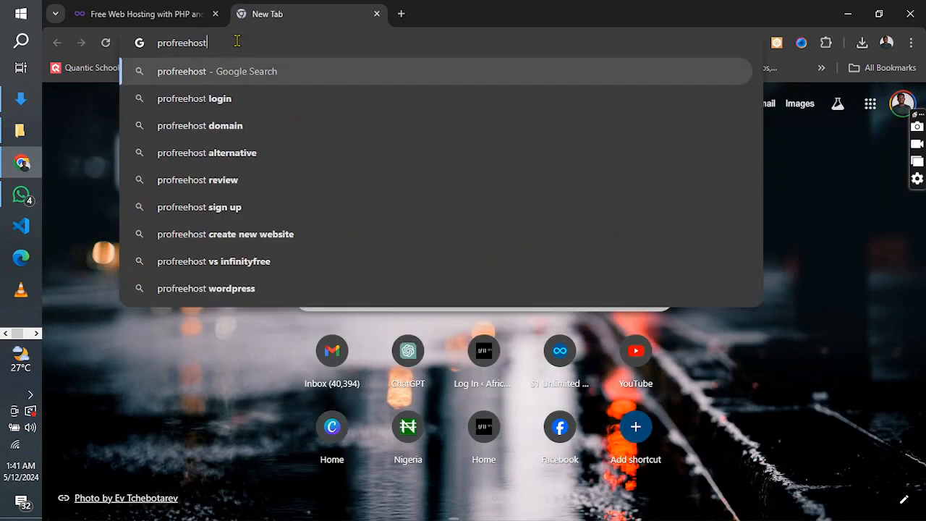
pyautogui.press('Return')
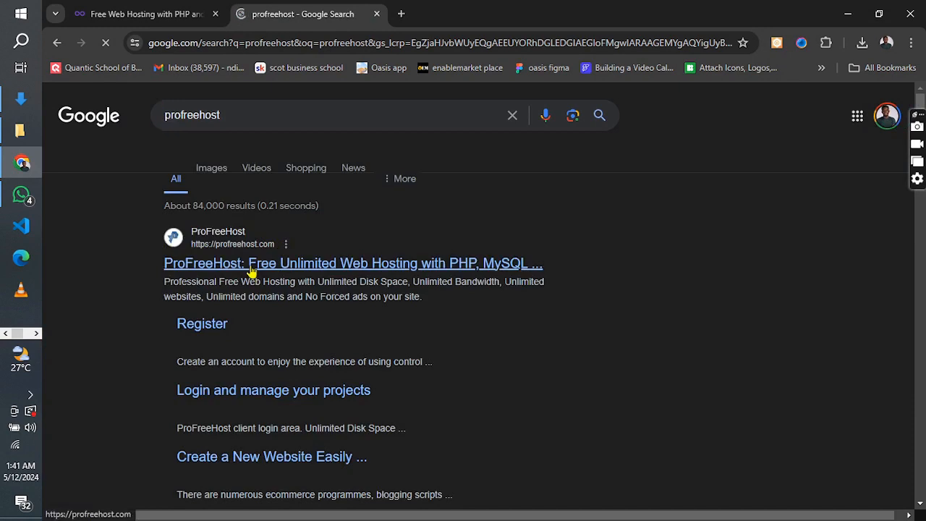
pyautogui.click(252, 265)
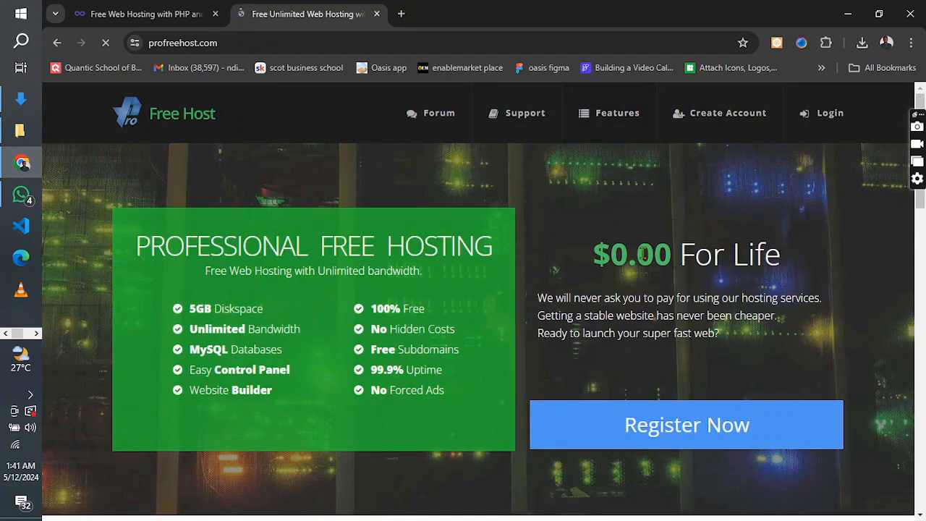
# - Return to the InfinityFree site, start registration, and choose the free $0 InfinityFree hosting plan for a new account
pyautogui.click(134, 7)
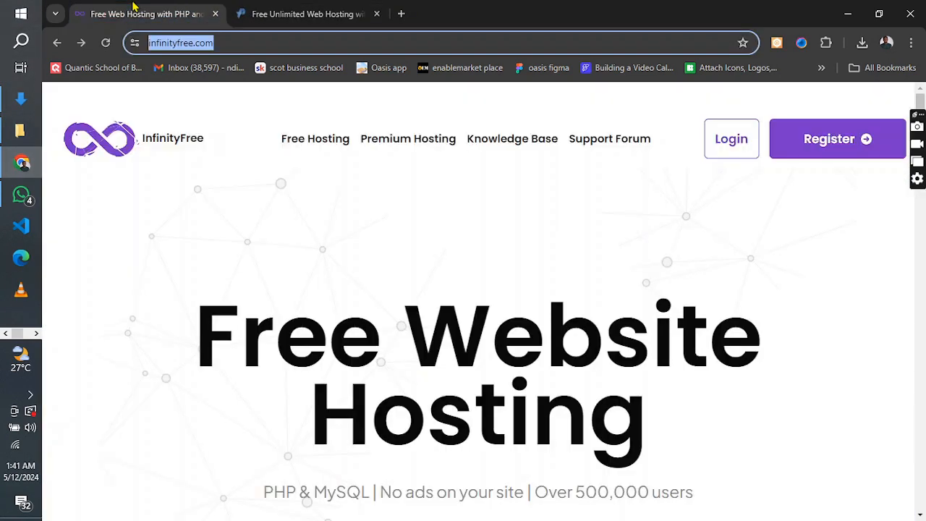
pyautogui.click(840, 141)
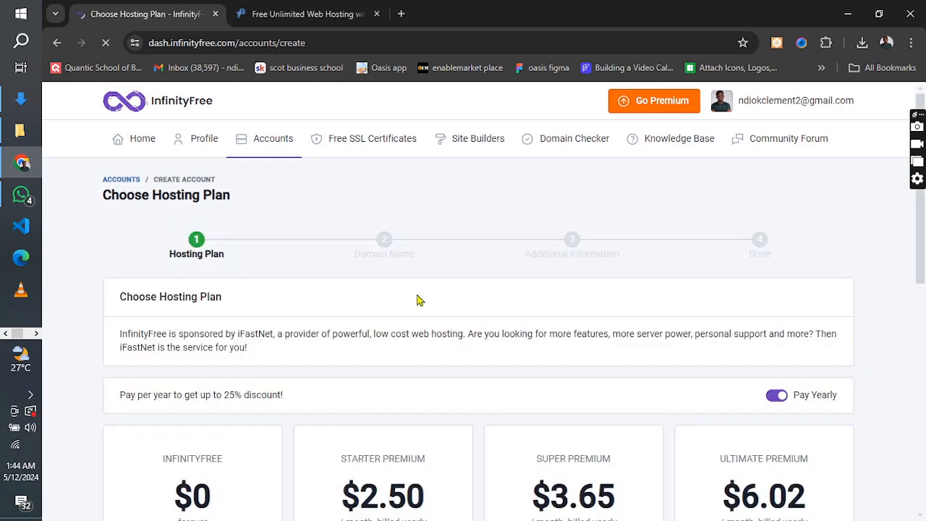
pyautogui.scroll(-3, 420, 311)
pyautogui.scroll(-1, 417, 321)
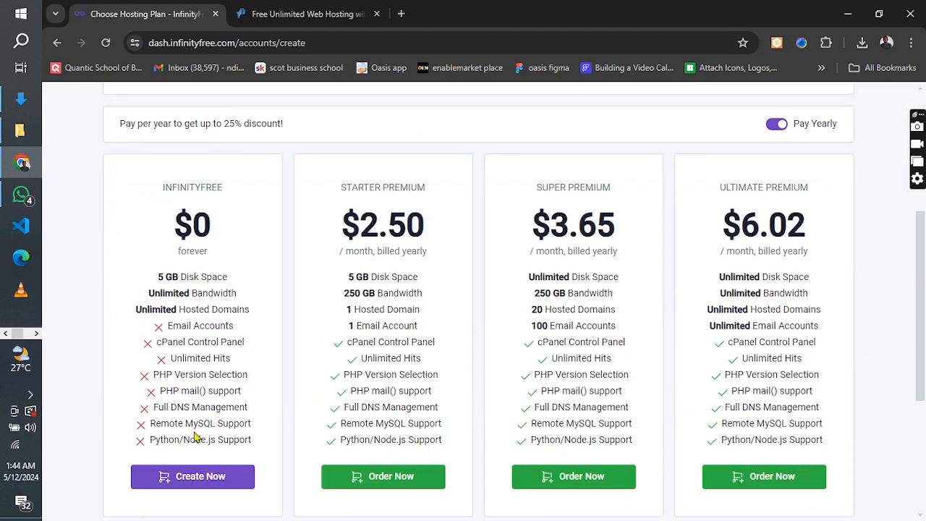
pyautogui.scroll(-2, 195, 435)
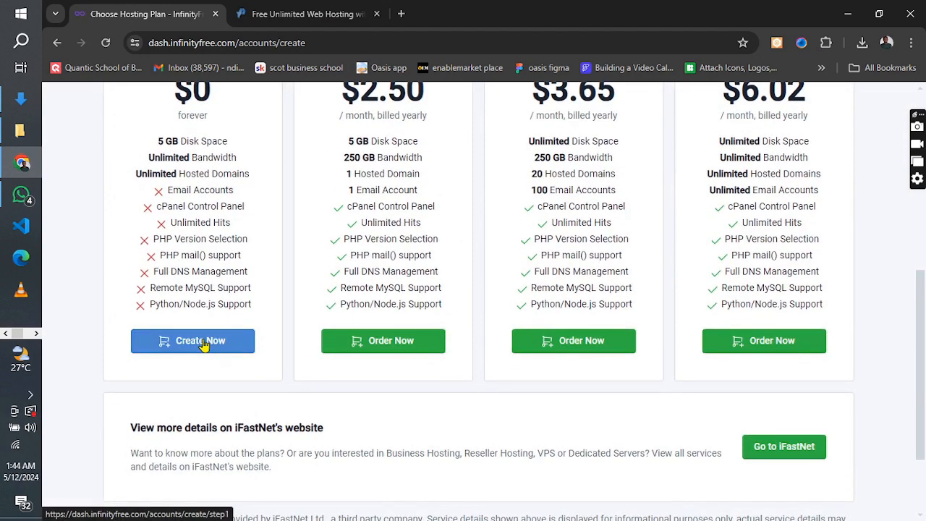
pyautogui.scroll(-2, 246, 340)
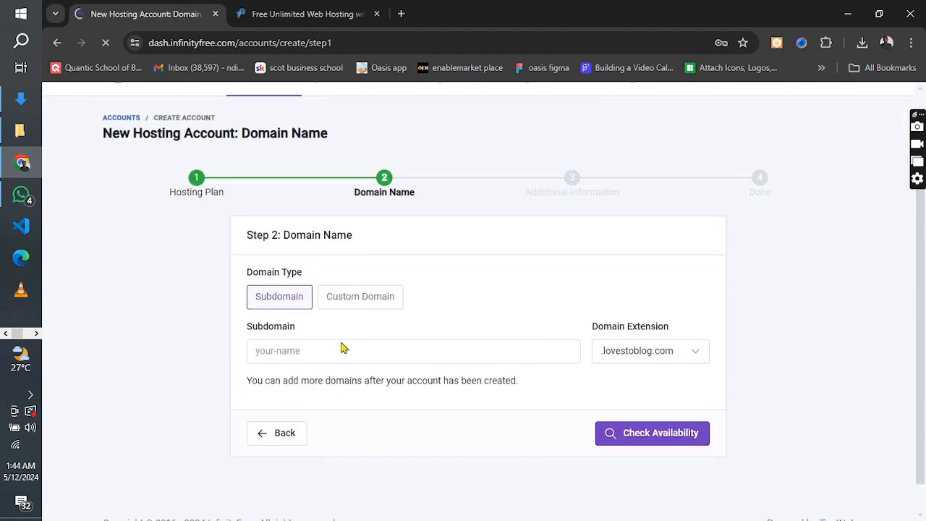
# - Enter lvgtech as the subdomain for the new hosting account
pyautogui.click(295, 323)
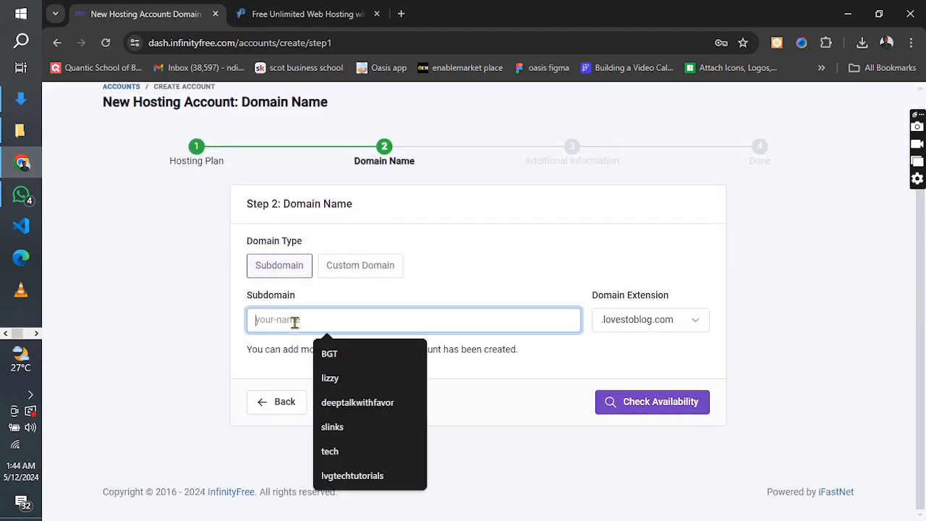
pyautogui.write('lvg')
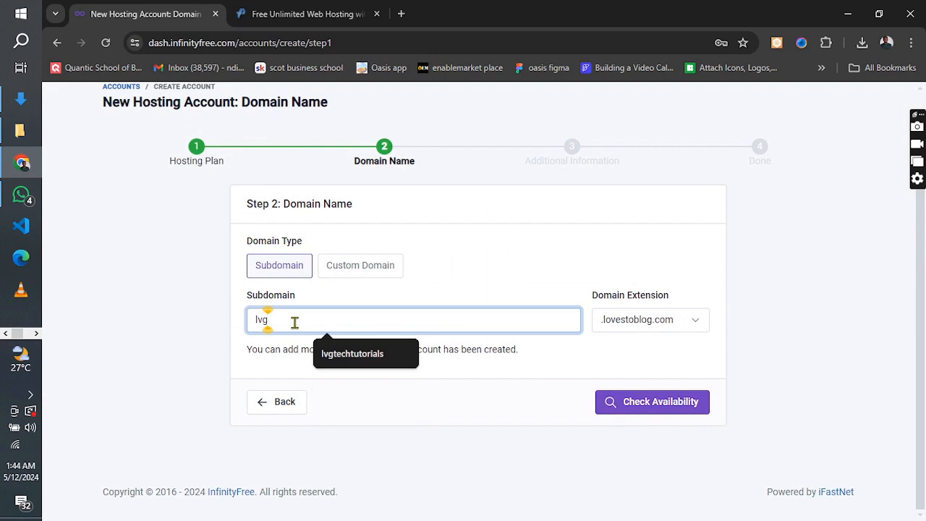
pyautogui.write('tech')
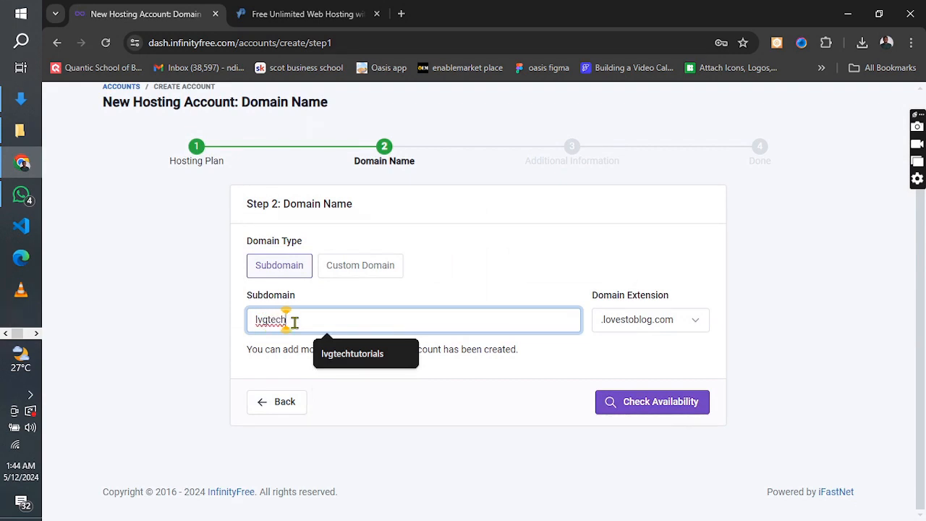
pyautogui.write('vh')
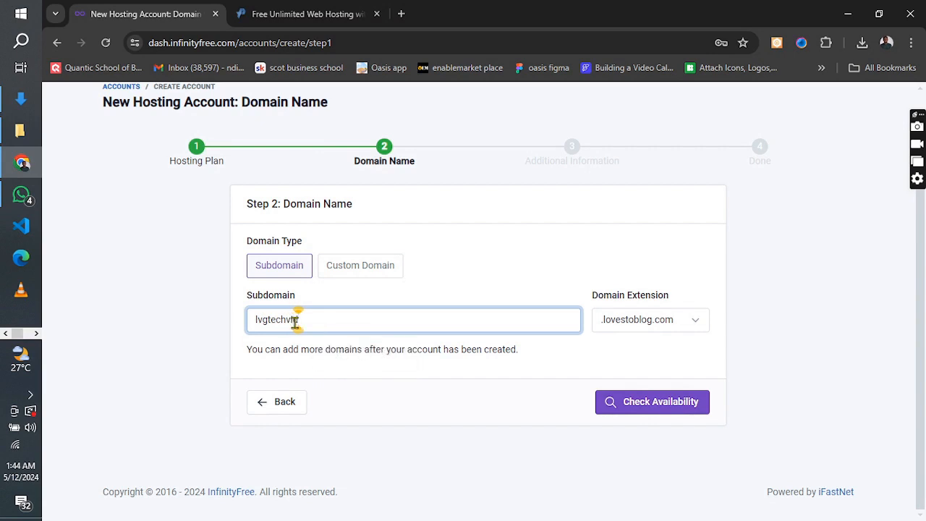
pyautogui.press('BackSpace')
pyautogui.click(652, 266)
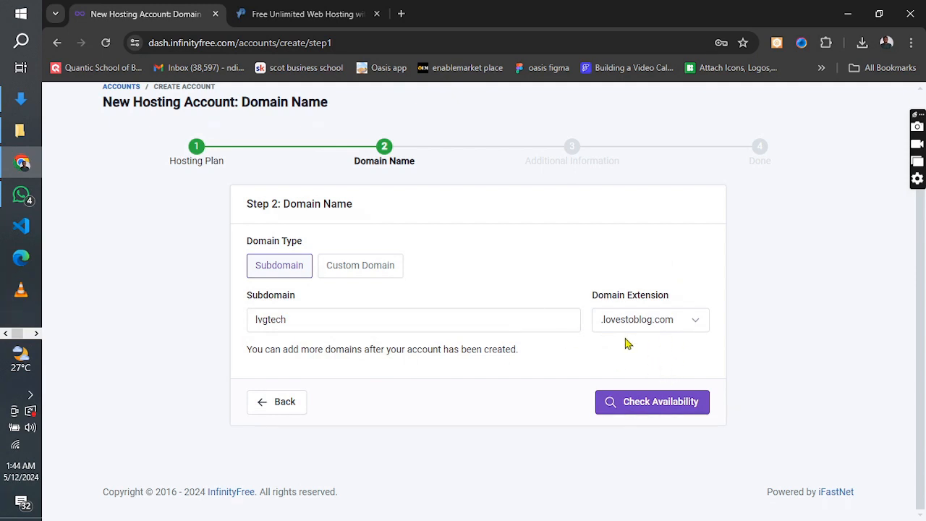
pyautogui.scroll(2, 652, 337)
pyautogui.scroll(-2, 485, 327)
pyautogui.scroll(2, 606, 335)
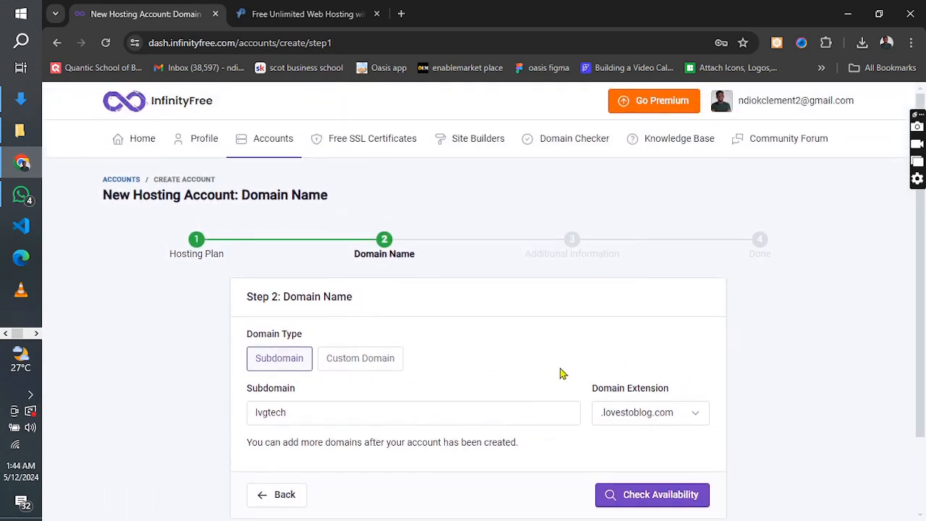
pyautogui.scroll(-1, 530, 342)
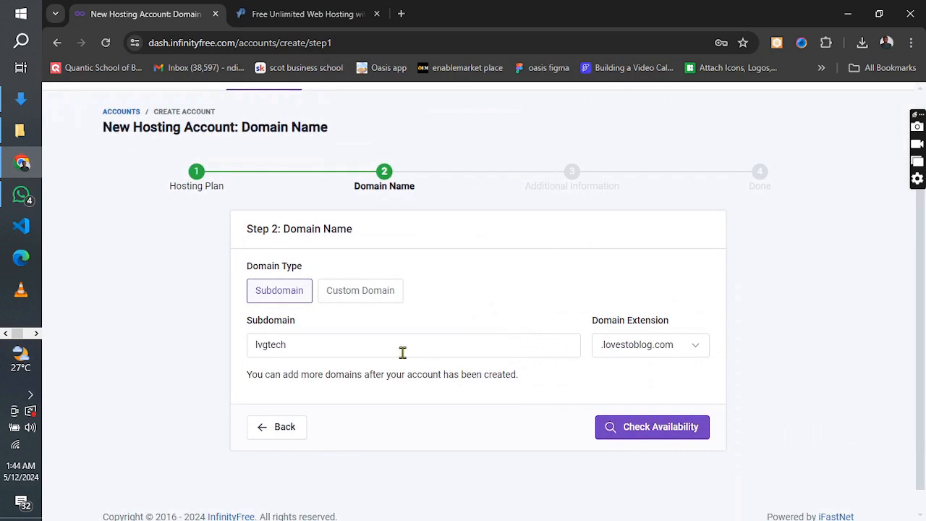
pyautogui.scroll(1, 431, 333)
pyautogui.scroll(-2, 665, 359)
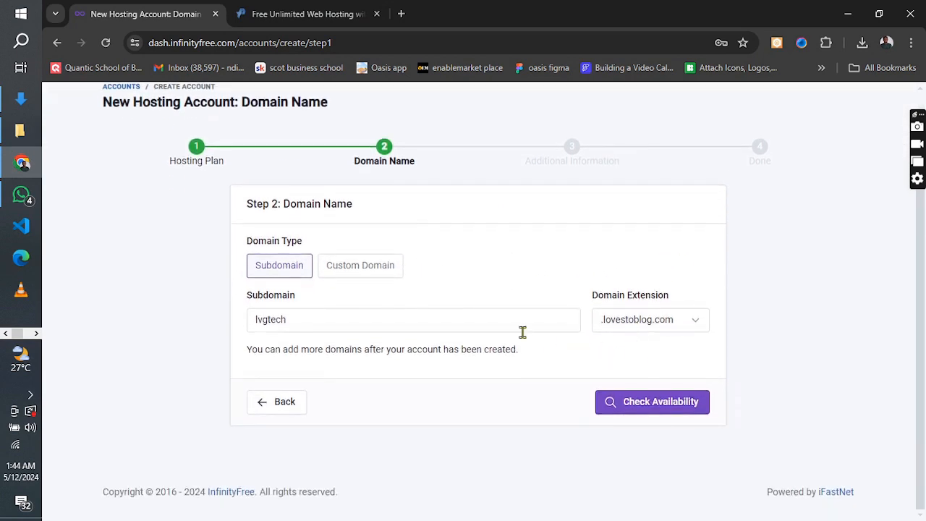
# - Set the domain extension to .rf.gd and check the availability of the lvgtech domain
pyautogui.click(649, 327)
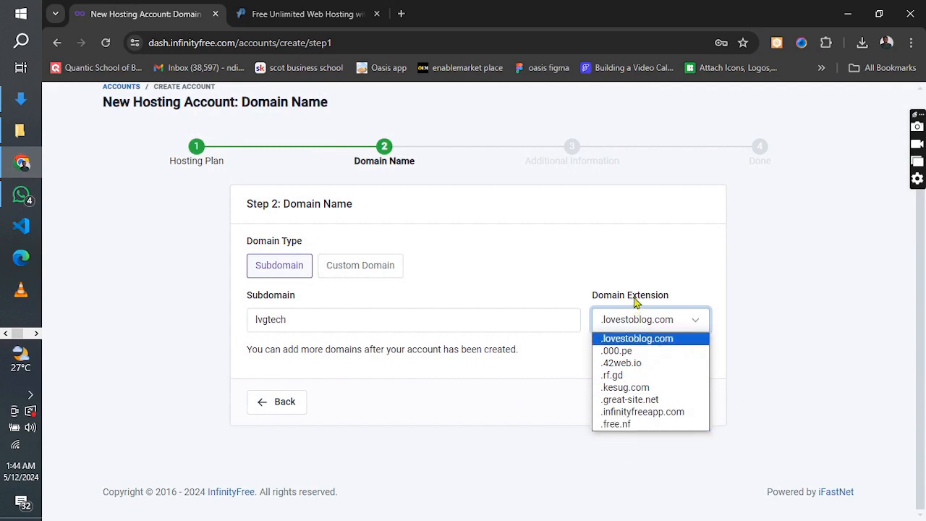
pyautogui.click(617, 376)
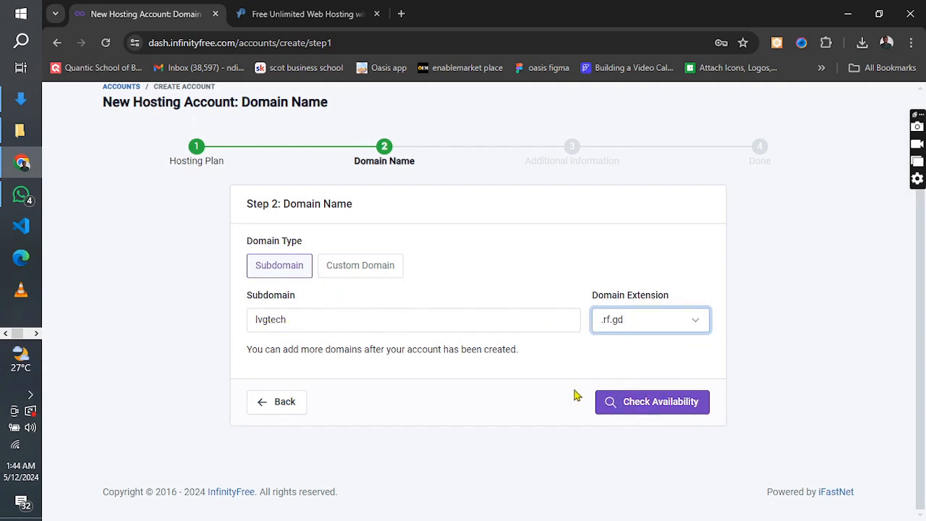
pyautogui.click(639, 409)
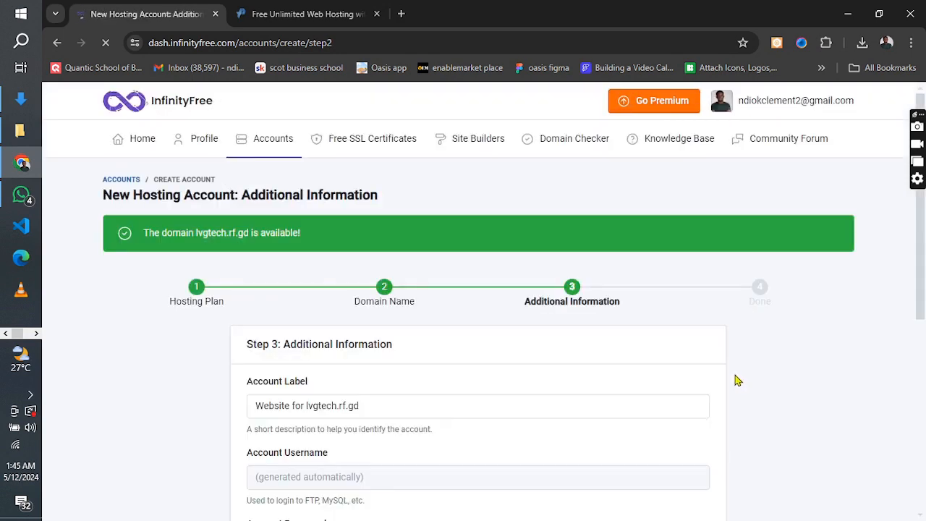
# - Approve the email consent, complete the reCAPTCHA check, and create the hosting account for lvgtech.rf.gd
pyautogui.scroll(-3, 506, 312)
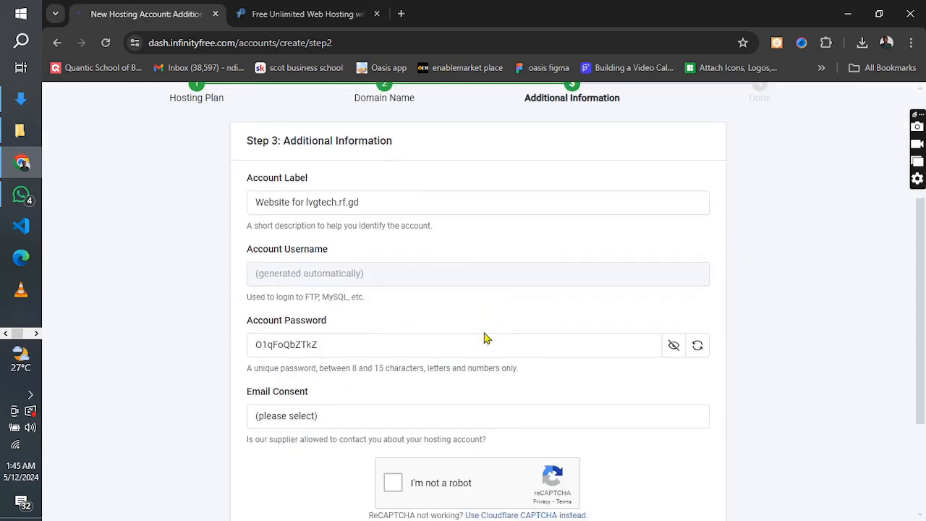
pyautogui.scroll(-2, 485, 338)
pyautogui.click(337, 287)
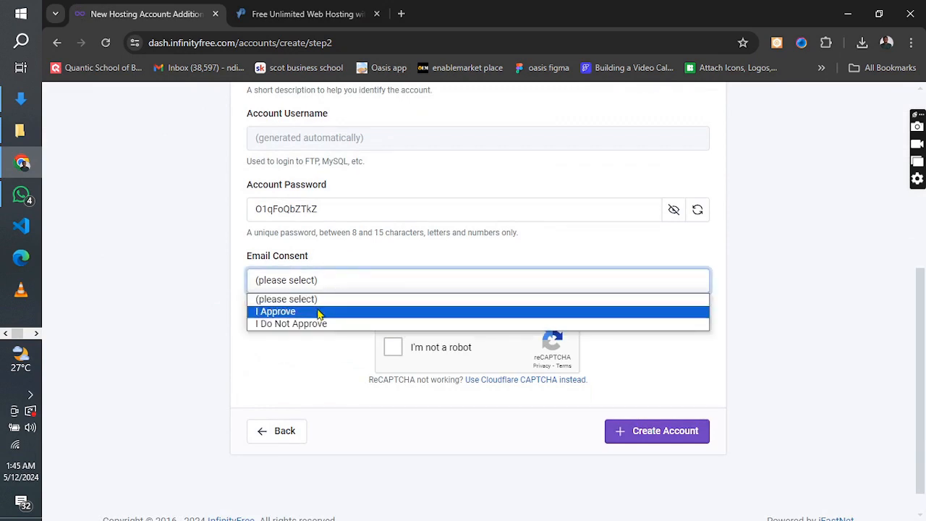
pyautogui.click(325, 314)
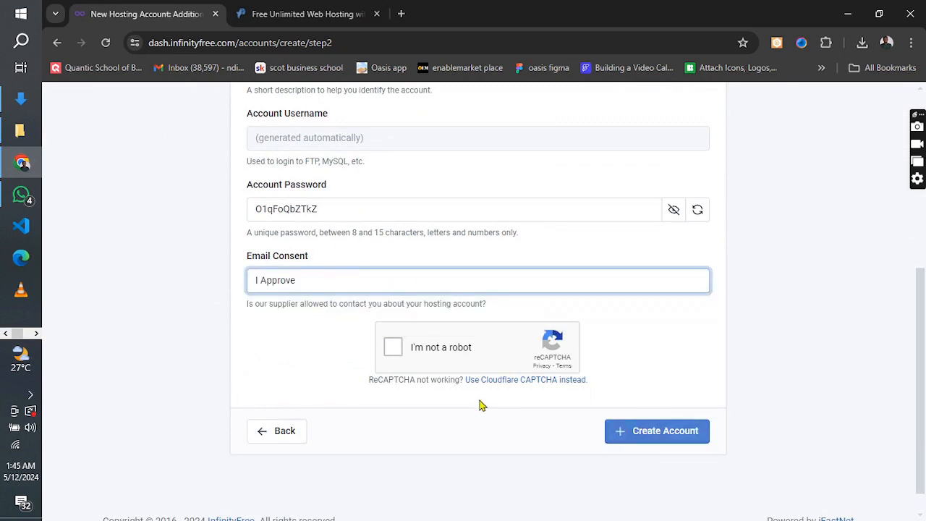
pyautogui.click(387, 352)
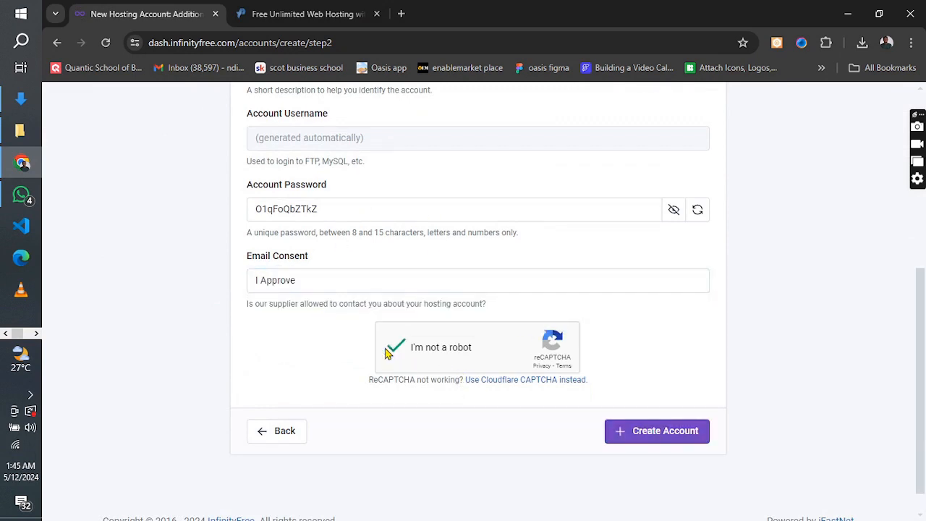
pyautogui.click(656, 437)
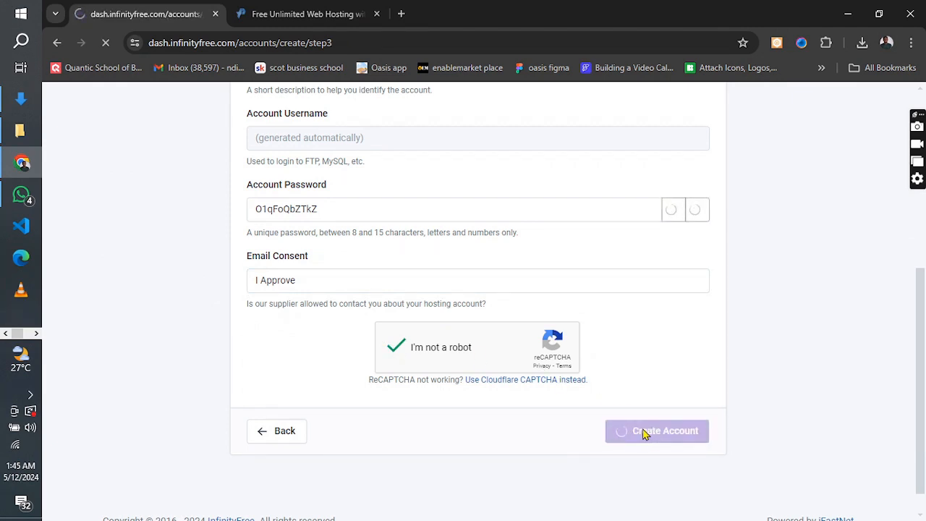
# - Open the new hosting account's control panel and approve receiving service emails
pyautogui.scroll(-3, 577, 398)
pyautogui.scroll(3, 577, 397)
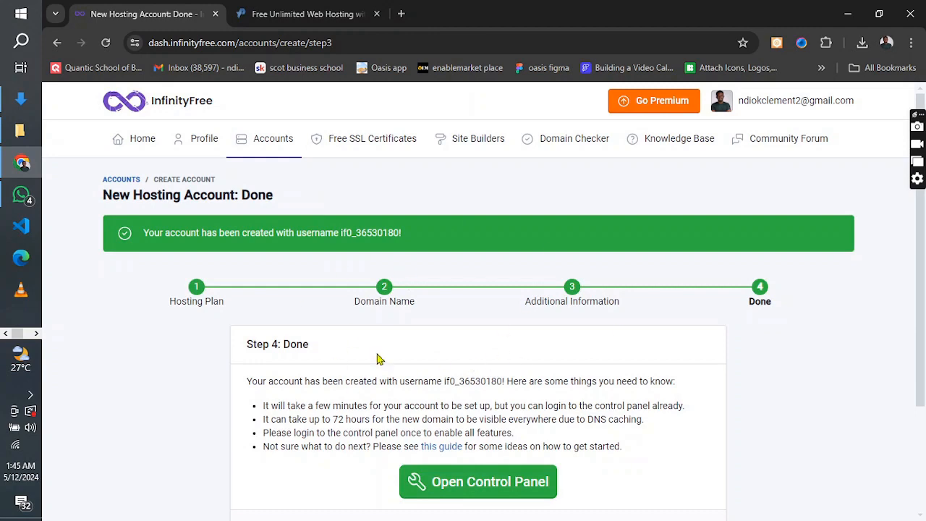
pyautogui.scroll(-3, 519, 377)
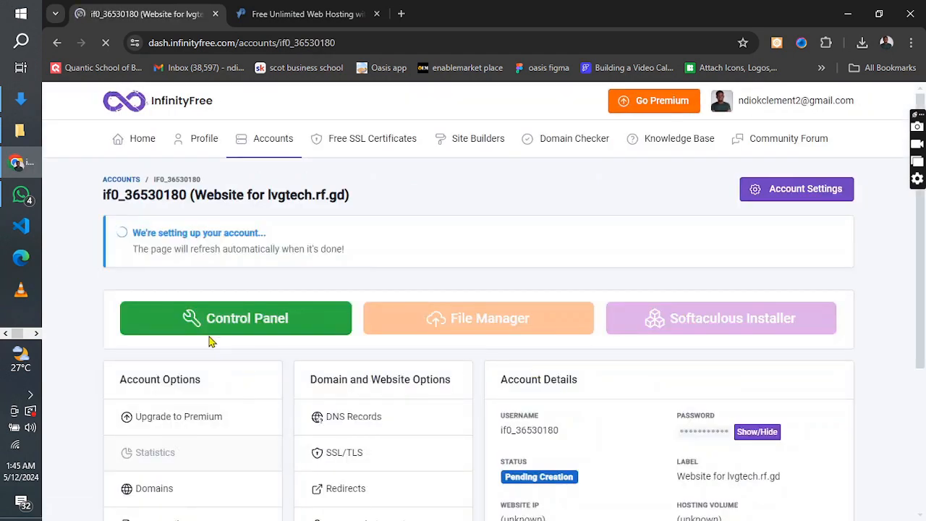
pyautogui.click(211, 324)
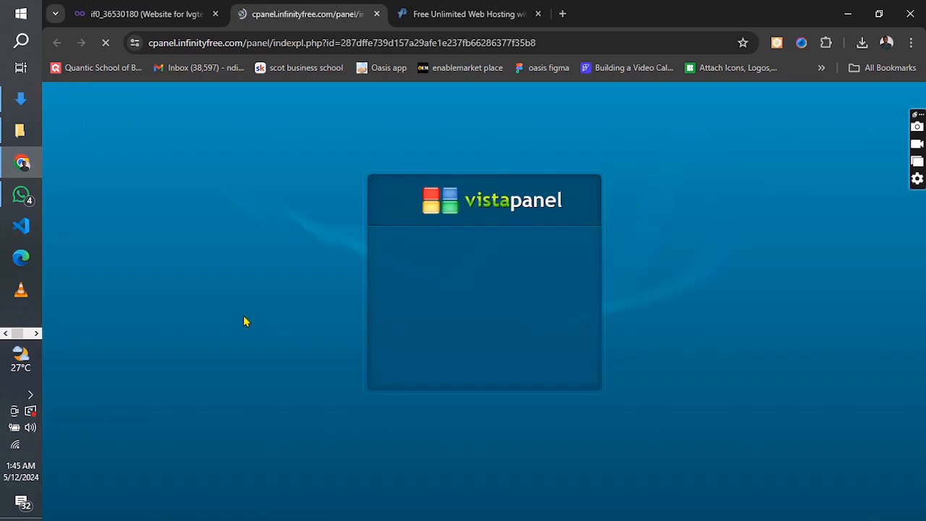
pyautogui.scroll(-3, 442, 335)
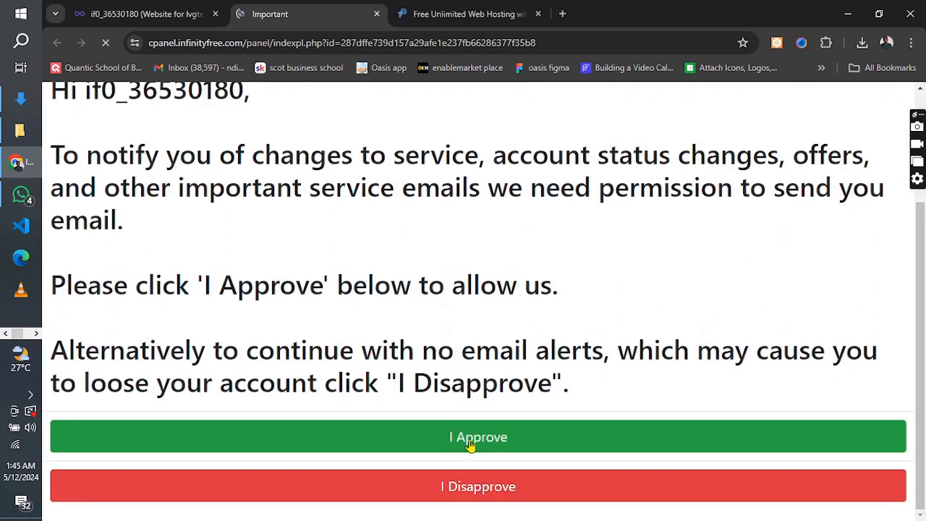
pyautogui.click(469, 444)
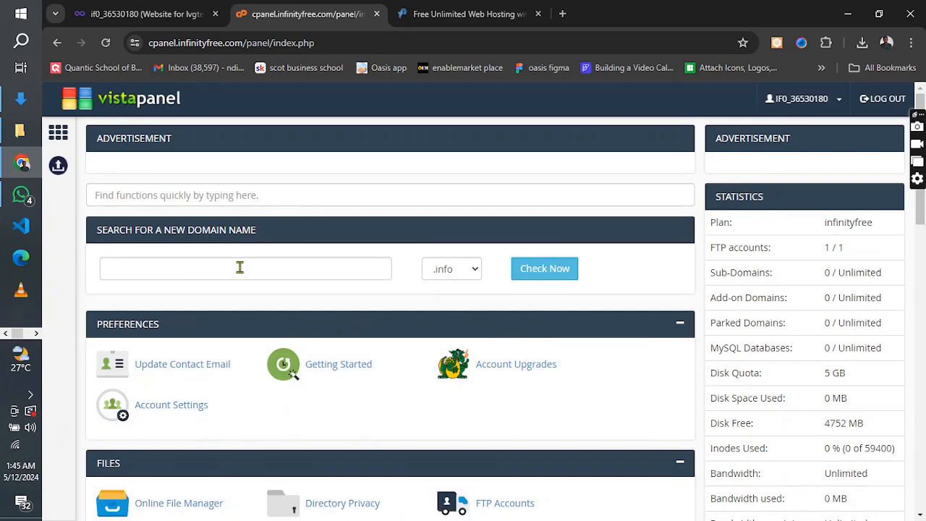
# - Look over the control panel's sections, including the file, database and domain tools
pyautogui.scroll(-10, 226, 273)
pyautogui.scroll(10, 341, 355)
pyautogui.scroll(3, 390, 400)
pyautogui.scroll(-3, 242, 393)
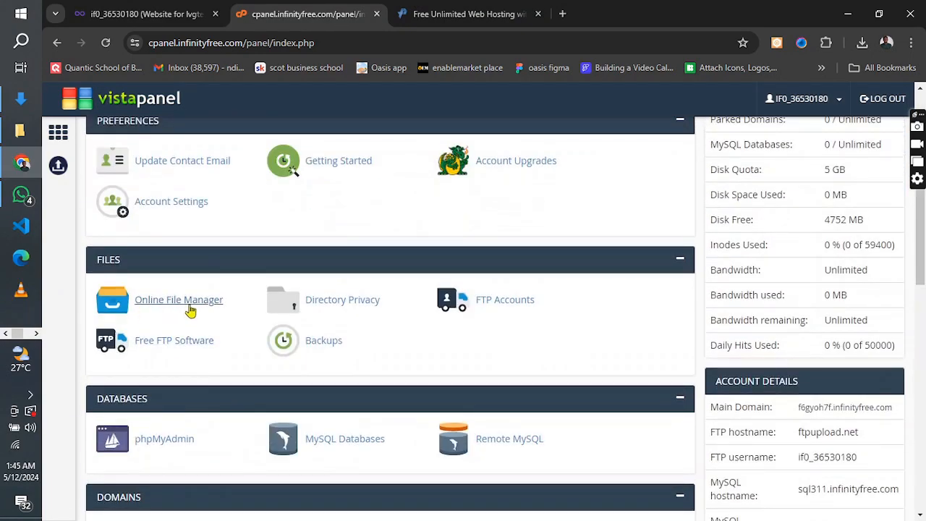
pyautogui.scroll(-3, 443, 308)
pyautogui.scroll(2, 581, 261)
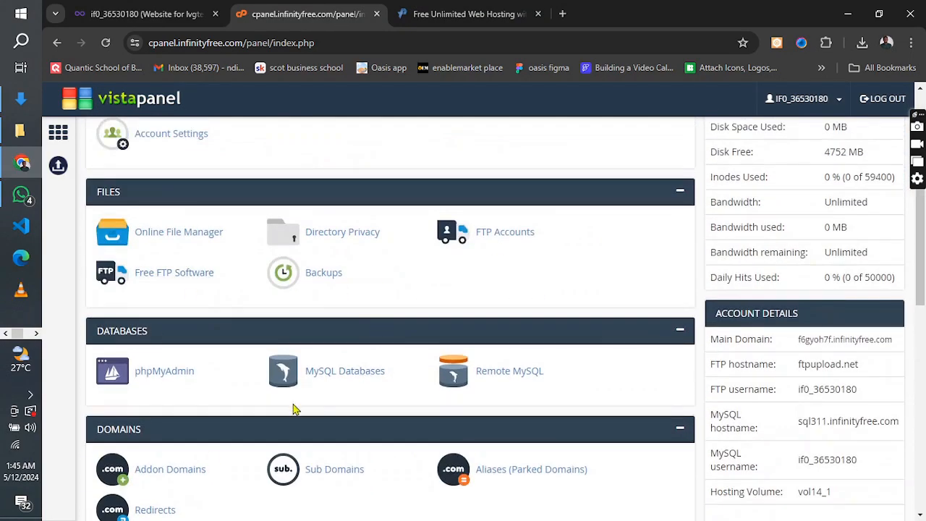
# - Examine the control panel's remaining sections, from the databases and domains down to the software, advanced and support tools
pyautogui.scroll(-4, 293, 416)
pyautogui.scroll(3, 201, 404)
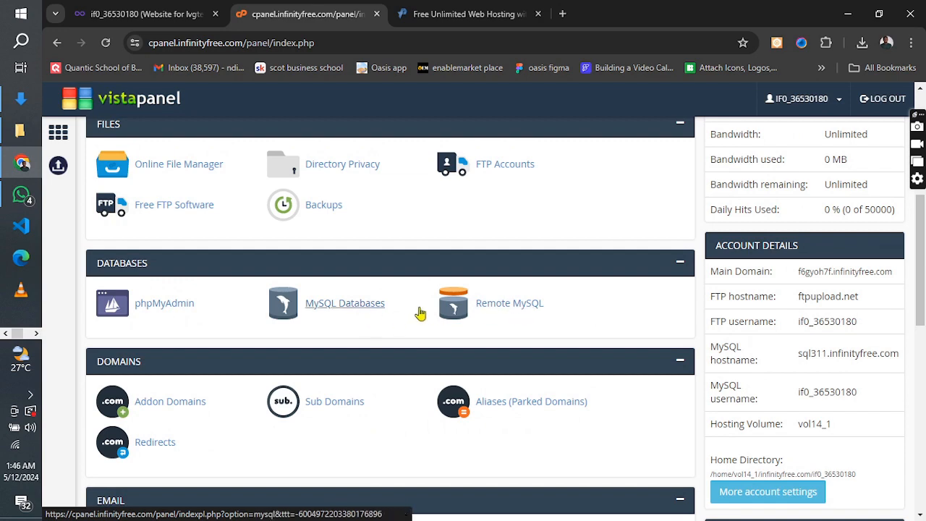
pyautogui.scroll(-3, 404, 386)
pyautogui.scroll(-4, 266, 388)
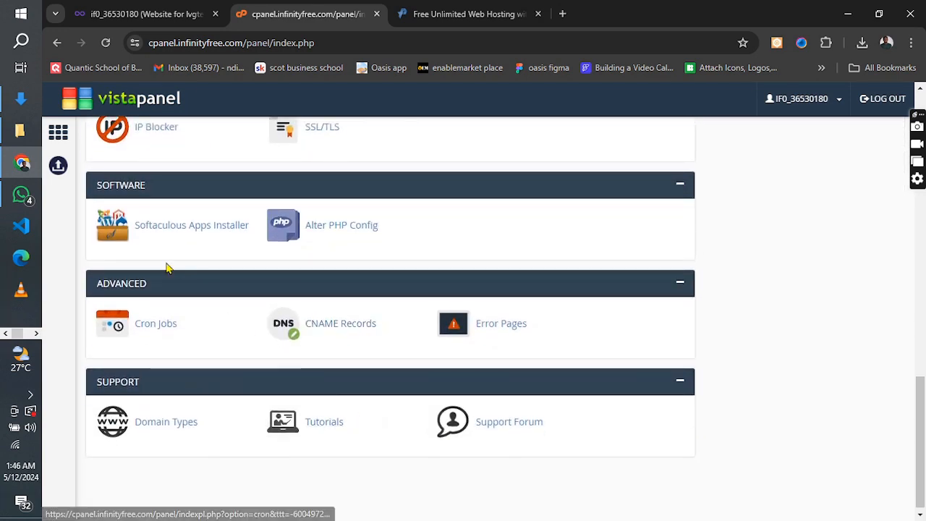
pyautogui.scroll(-1, 193, 352)
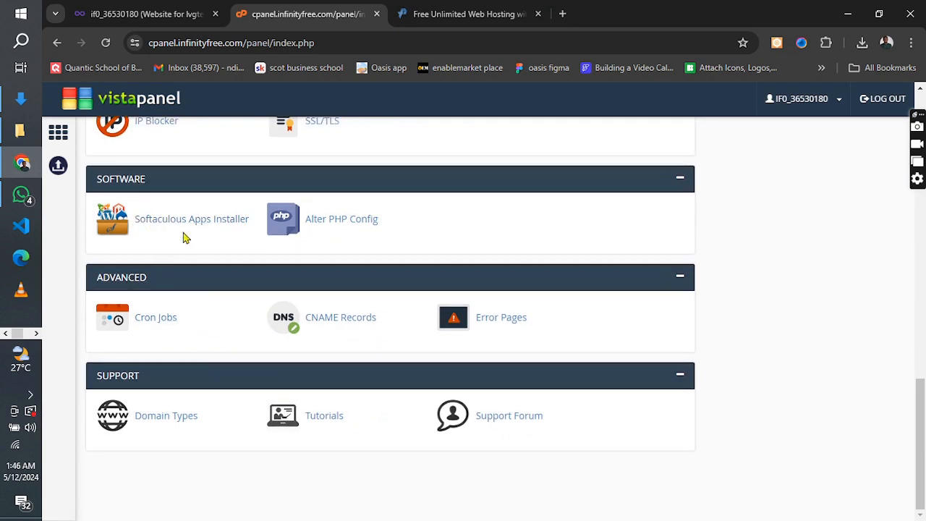
pyautogui.scroll(1, 407, 319)
pyautogui.scroll(3, 407, 319)
pyautogui.scroll(6, 405, 318)
pyautogui.scroll(3, 403, 300)
pyautogui.scroll(-3, 400, 296)
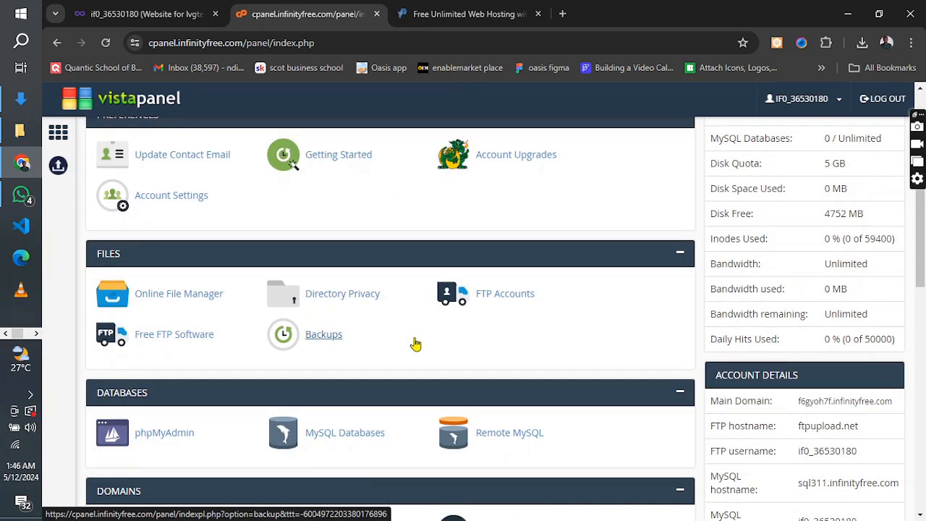
# - Open the Online File Manager for the hosting account from the control panel's file tools
pyautogui.scroll(3, 448, 342)
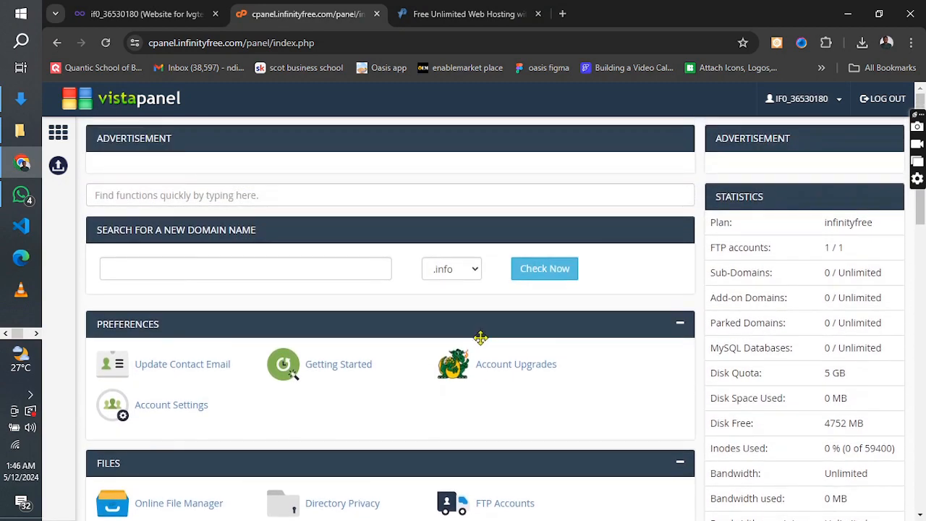
pyautogui.scroll(-4, 481, 338)
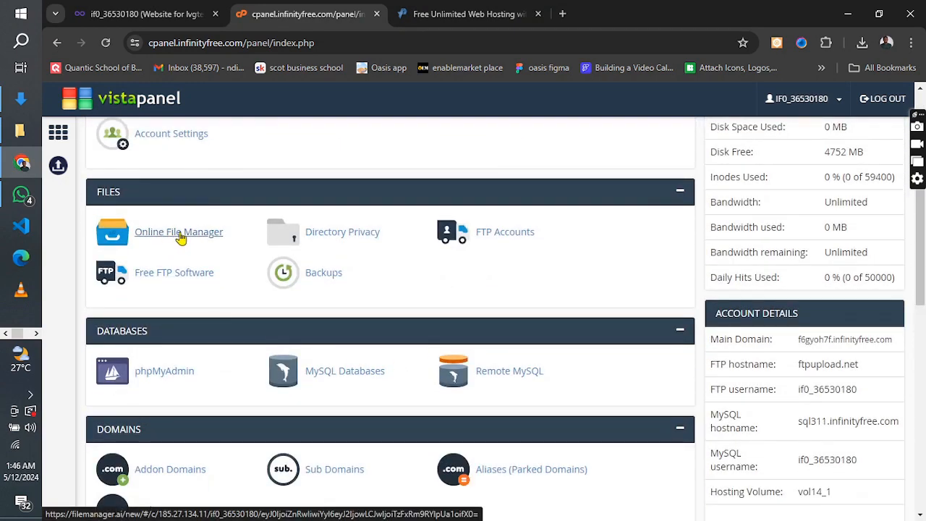
pyautogui.click(181, 233)
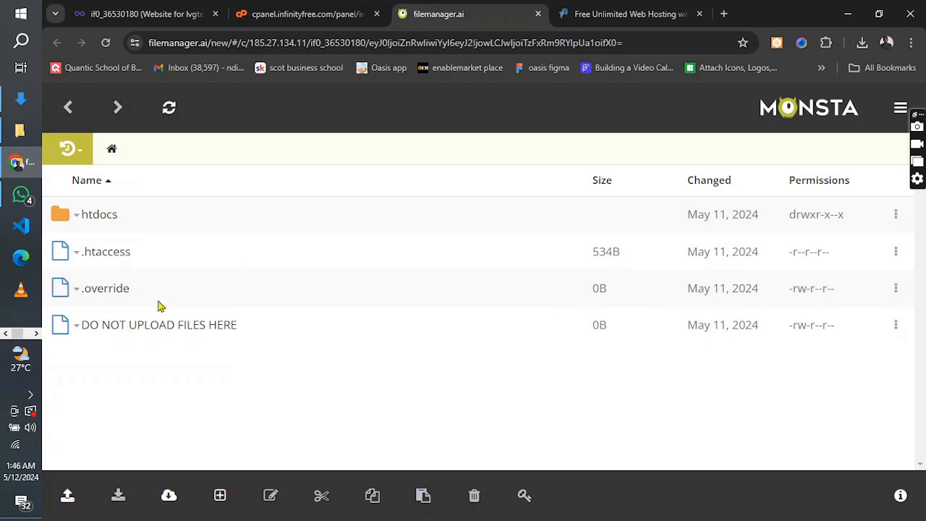
# - Copy the domain lvgtech.rf.gd from the hosting account page and open that website in a new browser tab
pyautogui.click(322, 7)
pyautogui.click(145, 14)
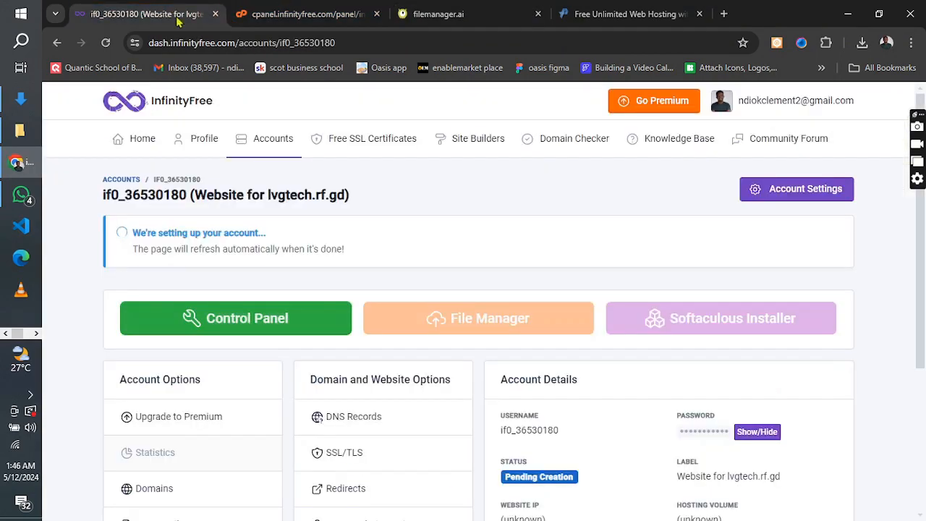
pyautogui.doubleClick(275, 195)
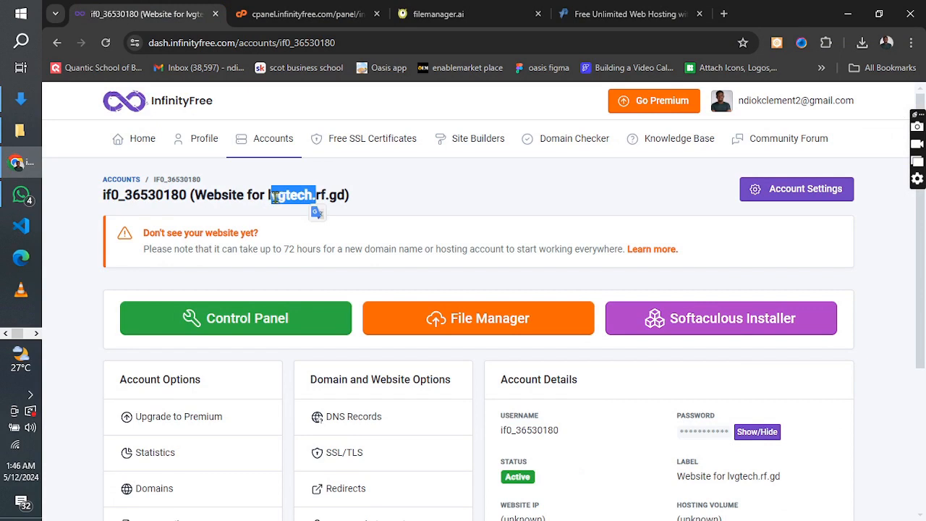
pyautogui.moveTo(267, 196); pyautogui.dragTo(336, 195)
pyautogui.hotkey('ctrl', 'c')
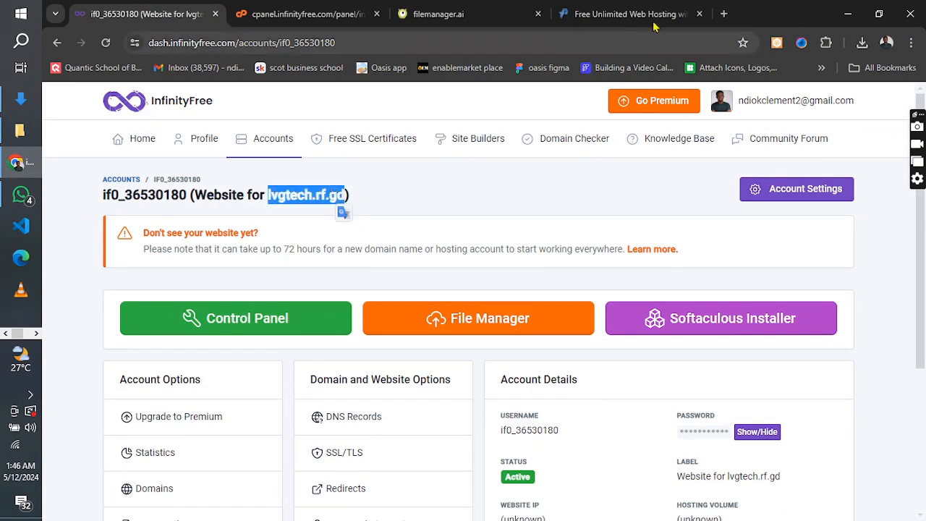
pyautogui.click(724, 13)
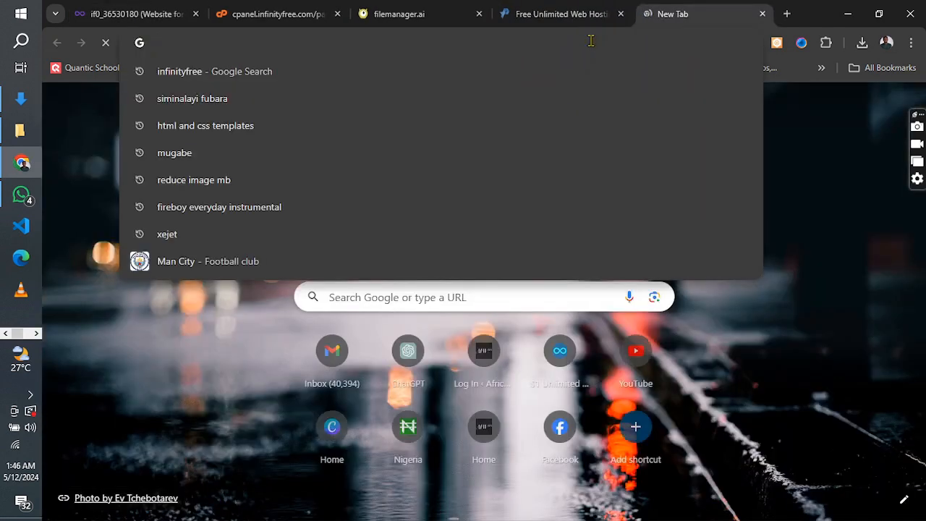
pyautogui.hotkey('ctrl', 'v')
pyautogui.press('Return')
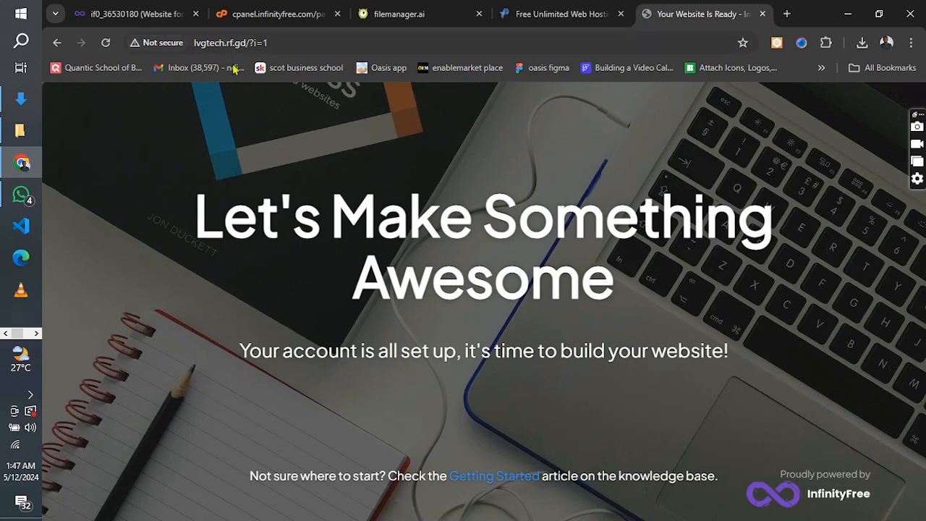
# - Go back to the file manager and open index2.html from the htdocs folder for editing
pyautogui.click(413, 11)
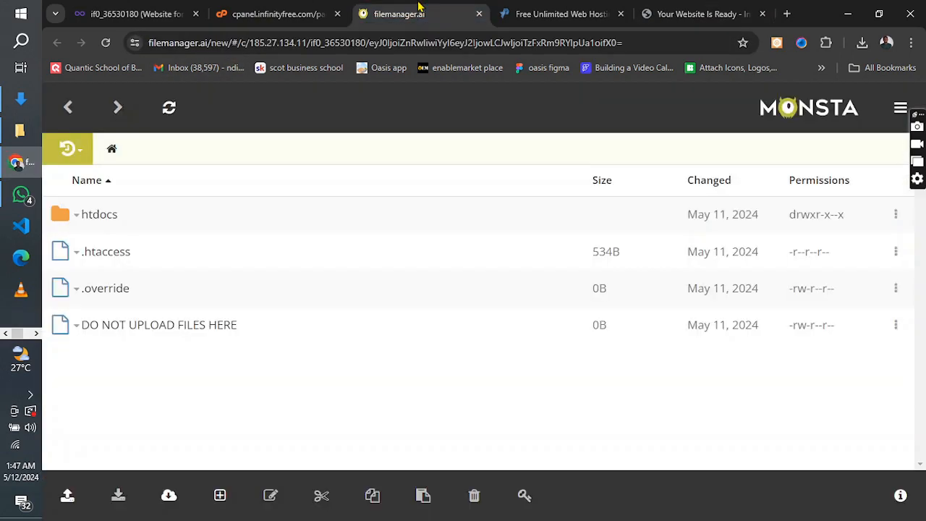
pyautogui.click(114, 217)
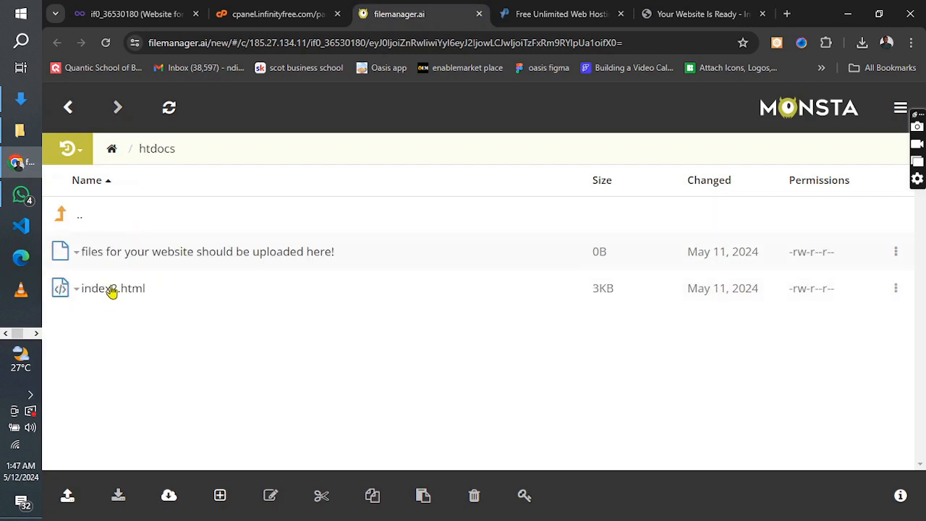
pyautogui.click(112, 290)
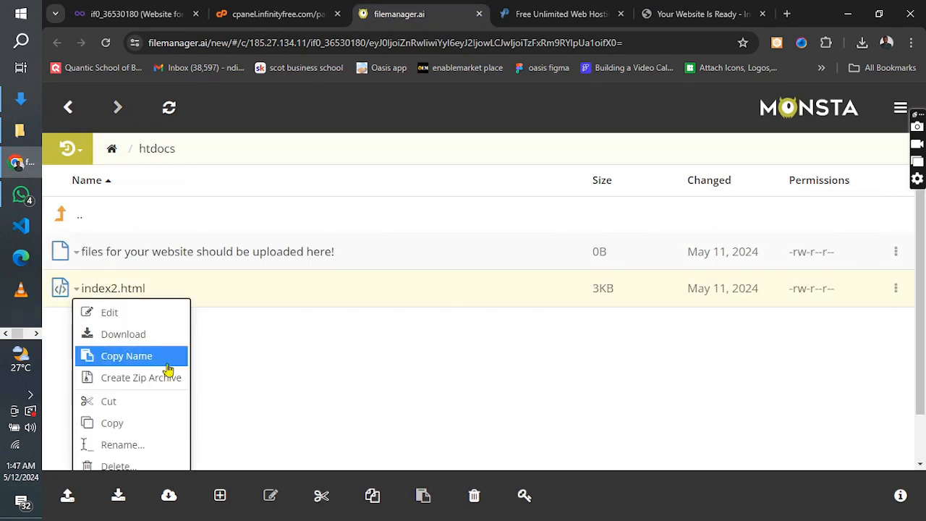
pyautogui.click(106, 320)
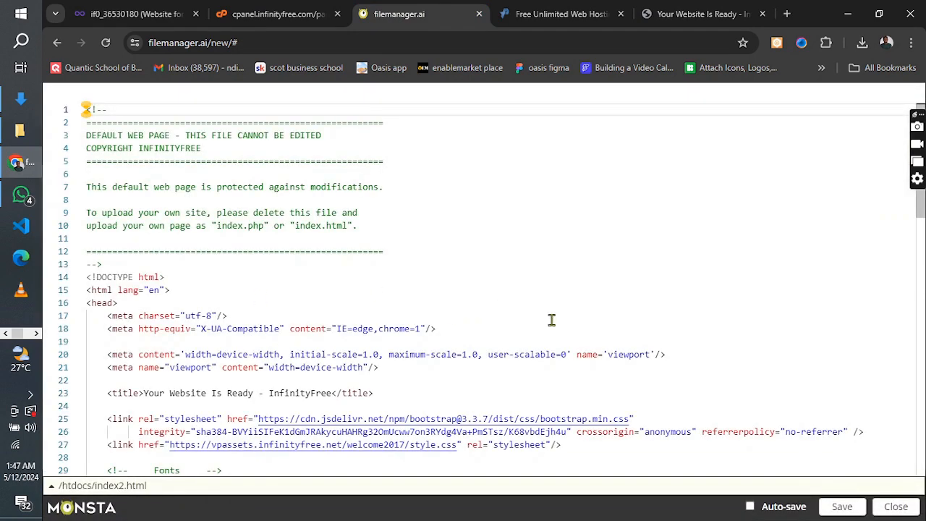
# - Replace the motto heading's text in the body of index2.html with "WELCOME TO LVG TECH SAMPLE WEBSITE"
pyautogui.scroll(-9, 529, 360)
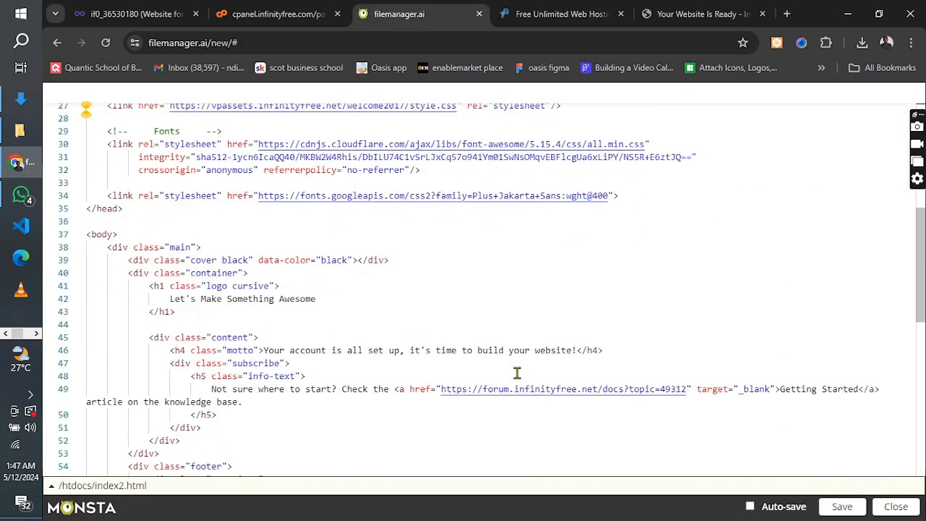
pyautogui.scroll(-1, 517, 373)
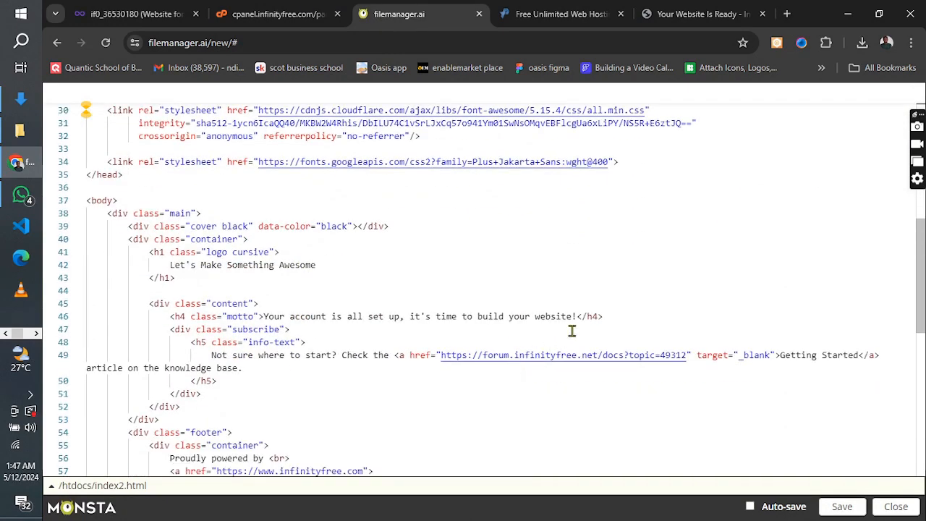
pyautogui.moveTo(578, 316); pyautogui.dragTo(264, 316)
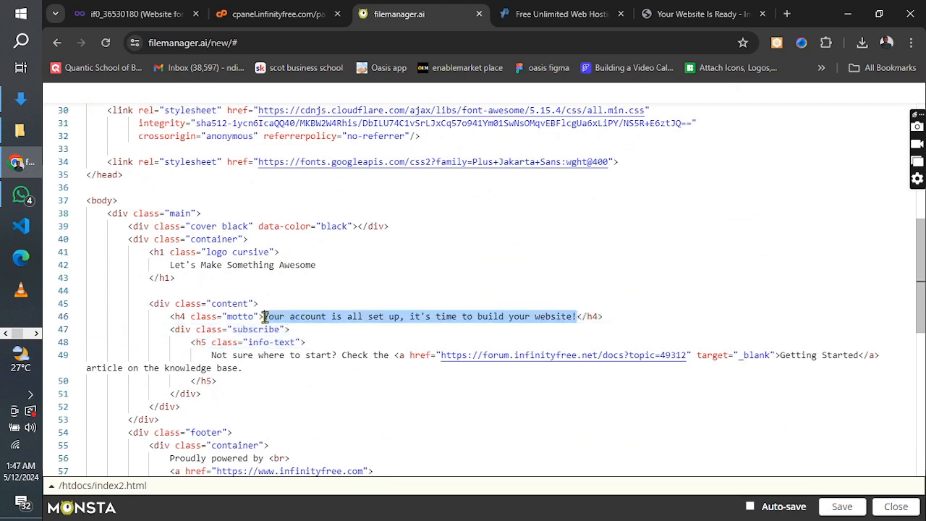
pyautogui.write('WELCOME T')
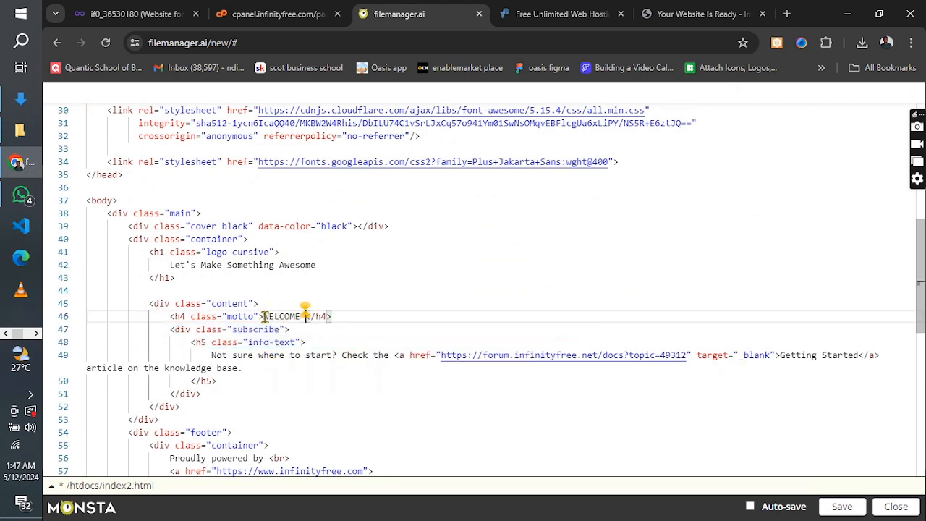
pyautogui.write('O LUC')
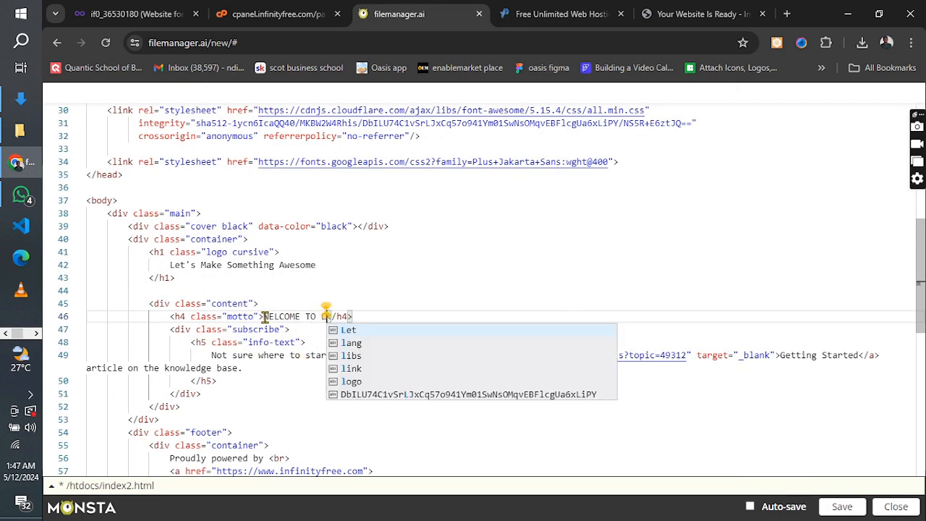
pyautogui.write(' TECH S')
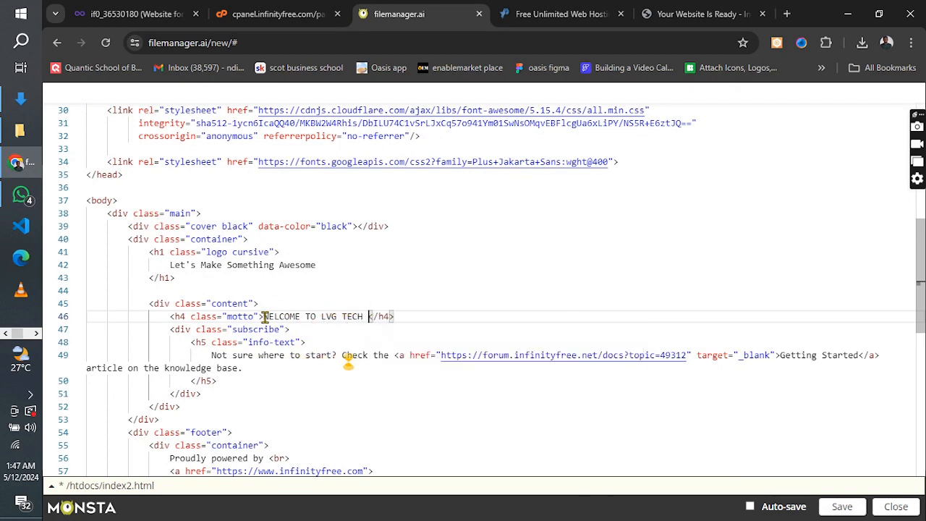
pyautogui.write('AMPLE WEBS')
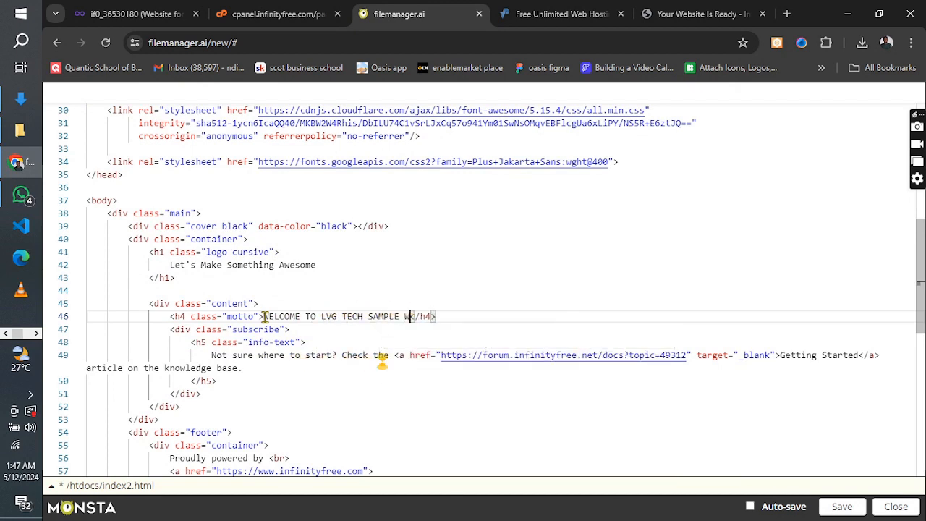
pyautogui.write('ITE')
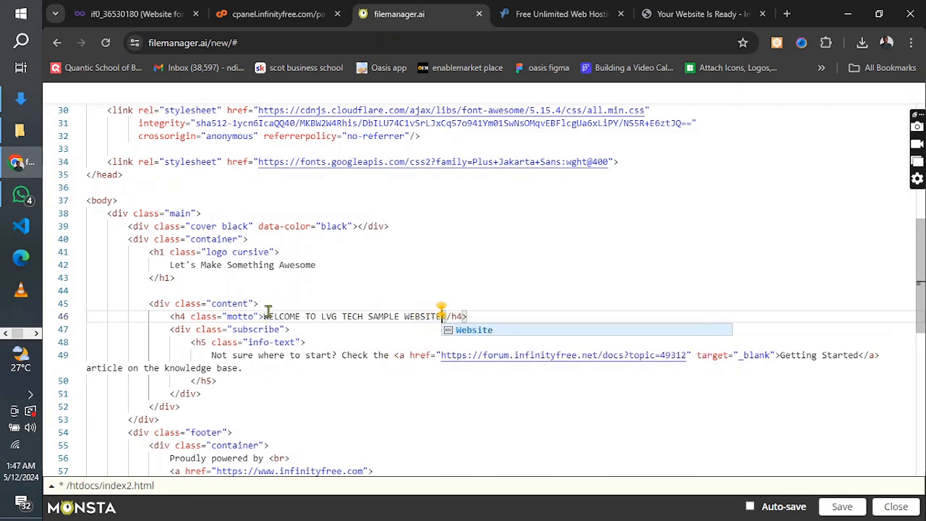
# - Try to save the edited index2.html and turn on auto-save
pyautogui.click(844, 507)
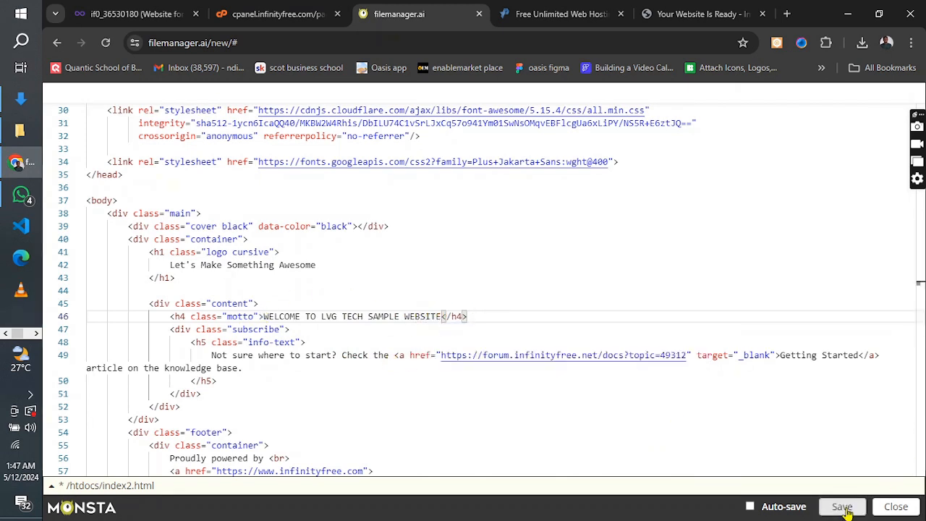
pyautogui.click(661, 201)
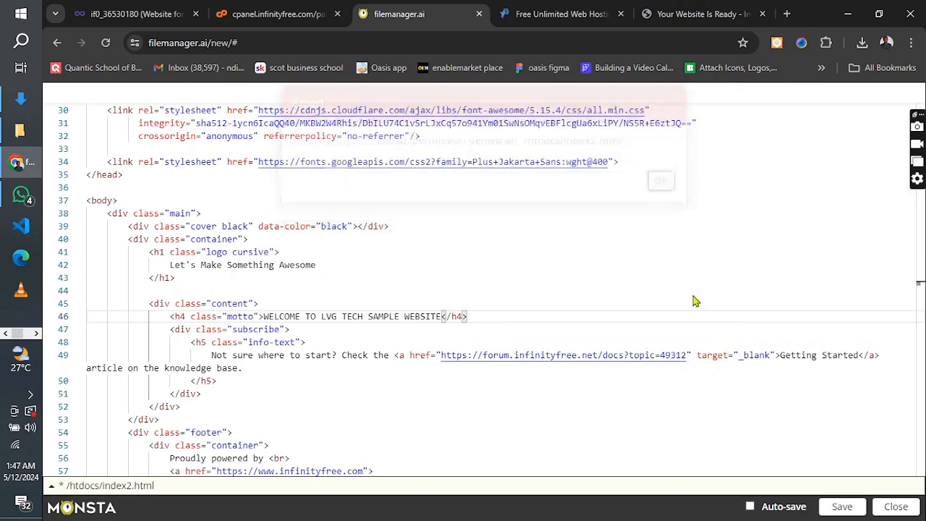
pyautogui.click(840, 507)
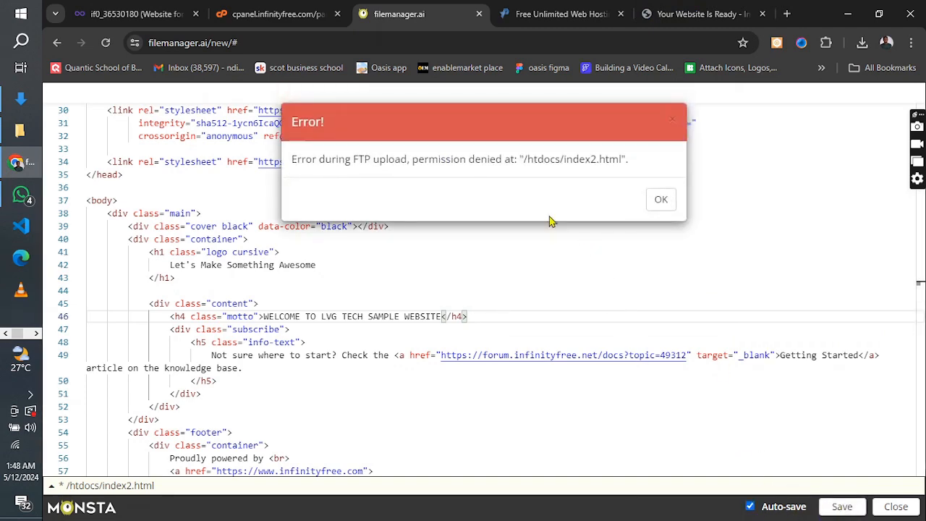
pyautogui.click(661, 200)
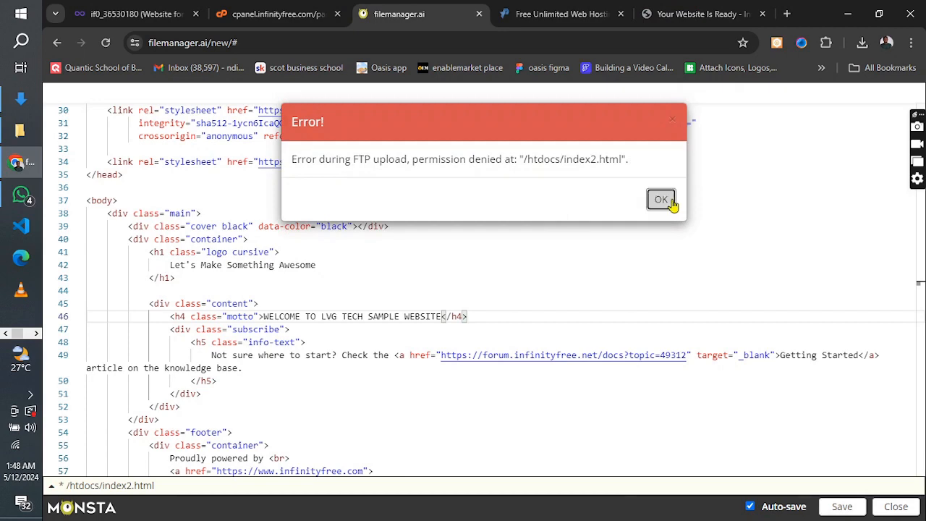
# - Look through the code of index2.html, including the comment block at the start of the file
pyautogui.scroll(-5, 408, 355)
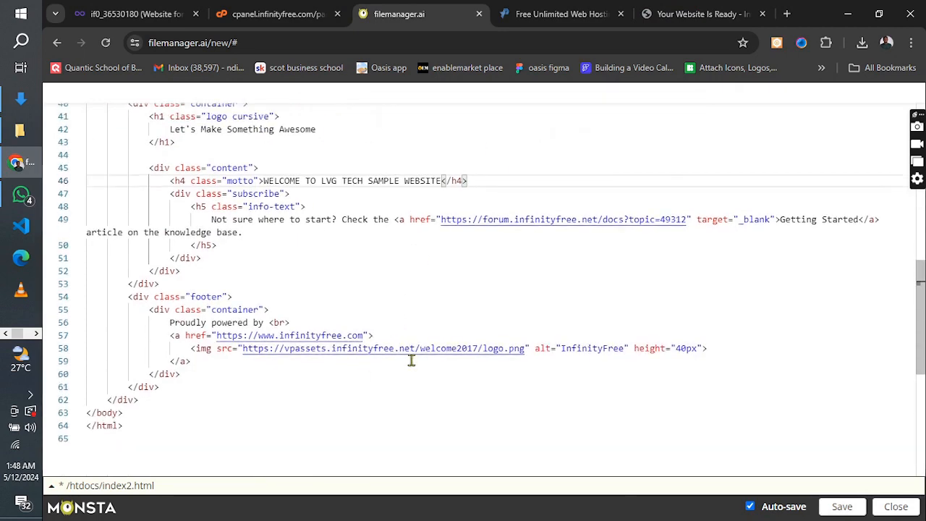
pyautogui.scroll(8, 405, 365)
pyautogui.scroll(7, 404, 364)
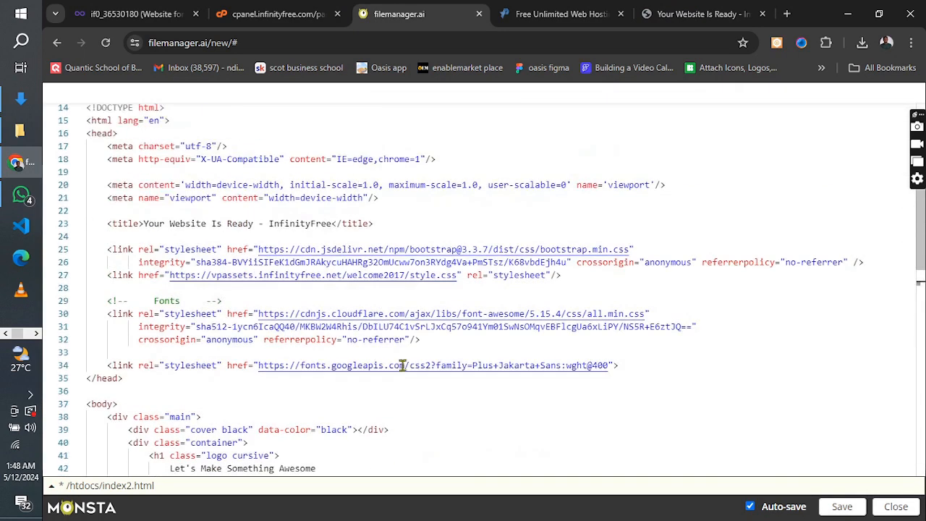
pyautogui.scroll(-15, 400, 364)
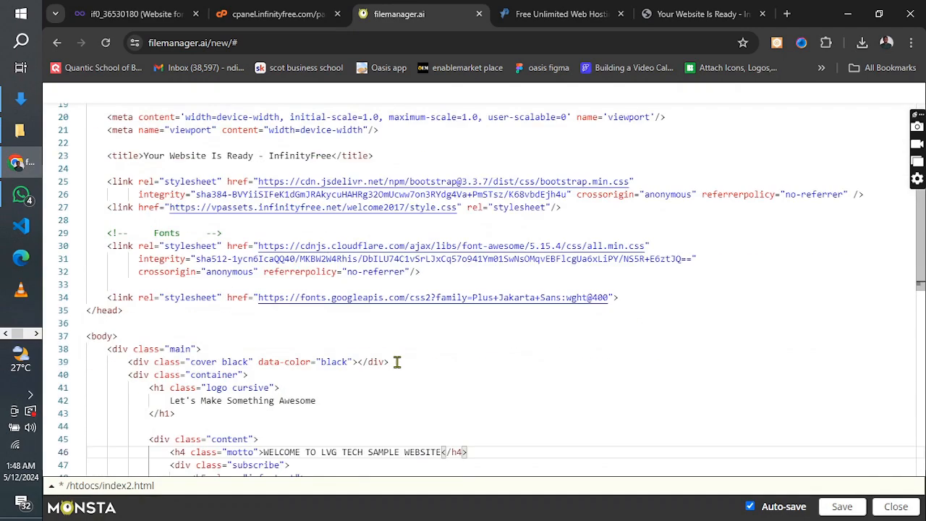
pyautogui.scroll(15, 459, 365)
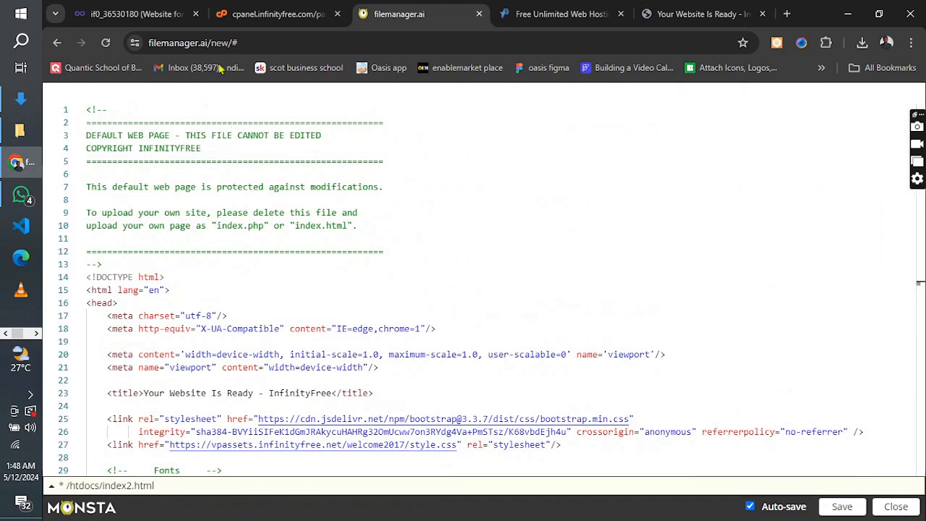
# - Close the index2.html editor and return to the htdocs file listing
pyautogui.click(57, 43)
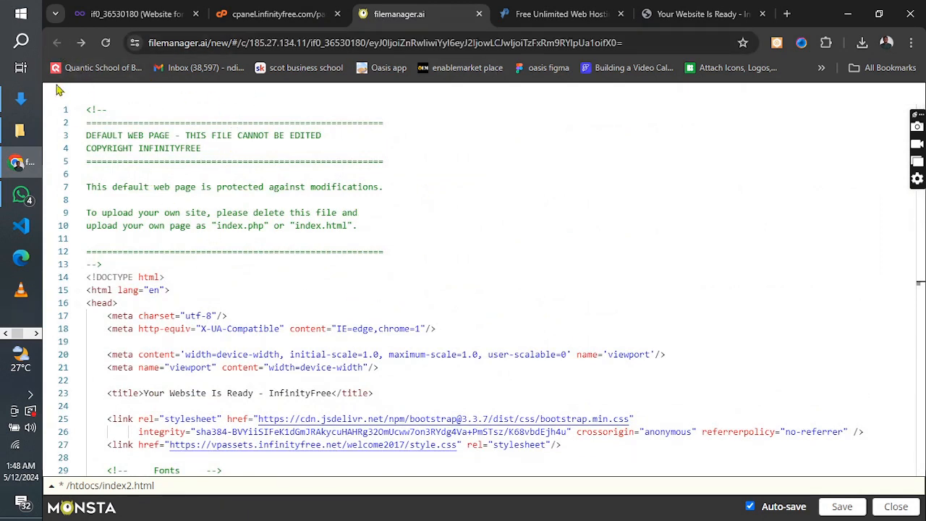
pyautogui.click(296, 14)
pyautogui.click(424, 12)
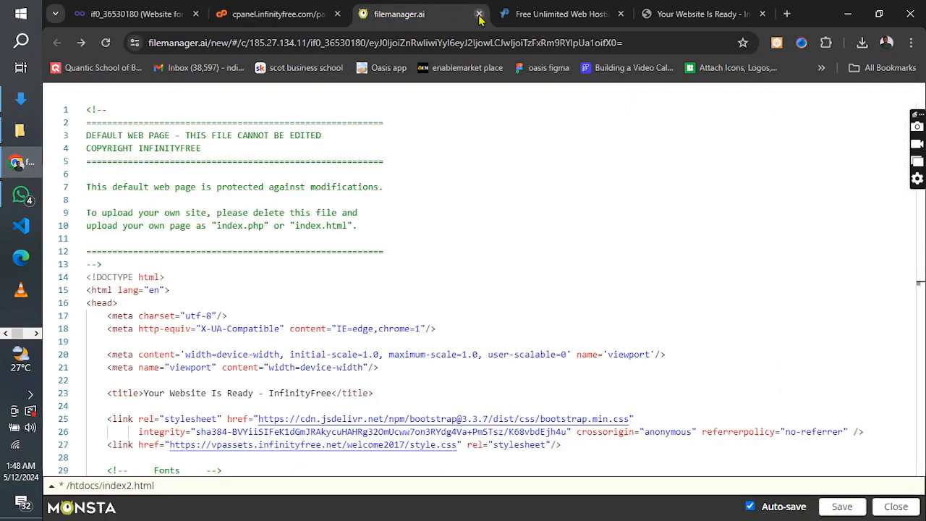
pyautogui.scroll(-1, 487, 261)
pyautogui.scroll(-1, 487, 260)
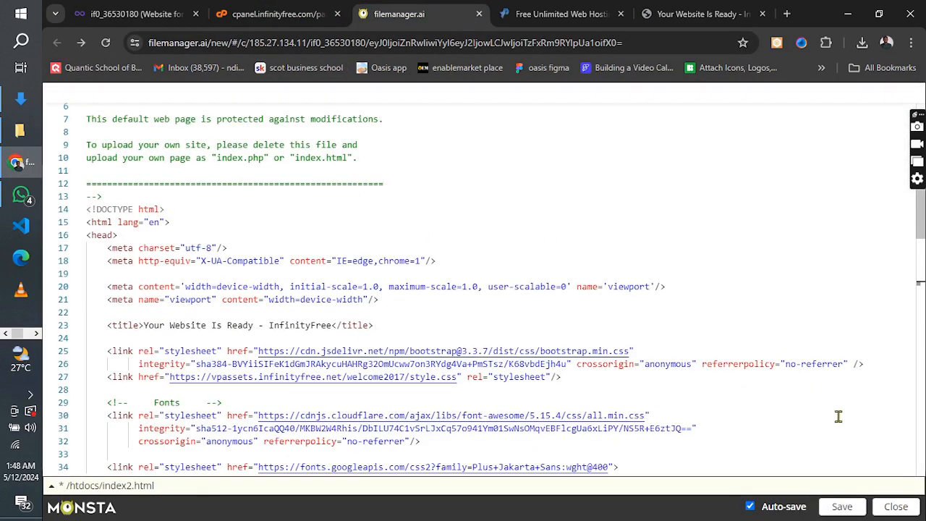
pyautogui.click(896, 506)
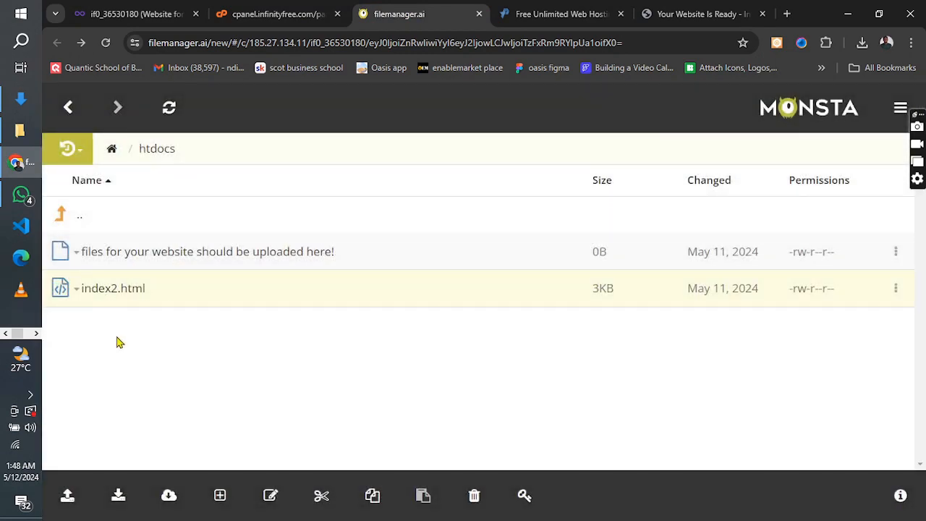
# - Switch to File Explorer, go to the CSS PROJECT folder on the Desktop and check the contents of its CSS-PROJECT subfolder
pyautogui.click(35, 335)
pyautogui.click(4, 335)
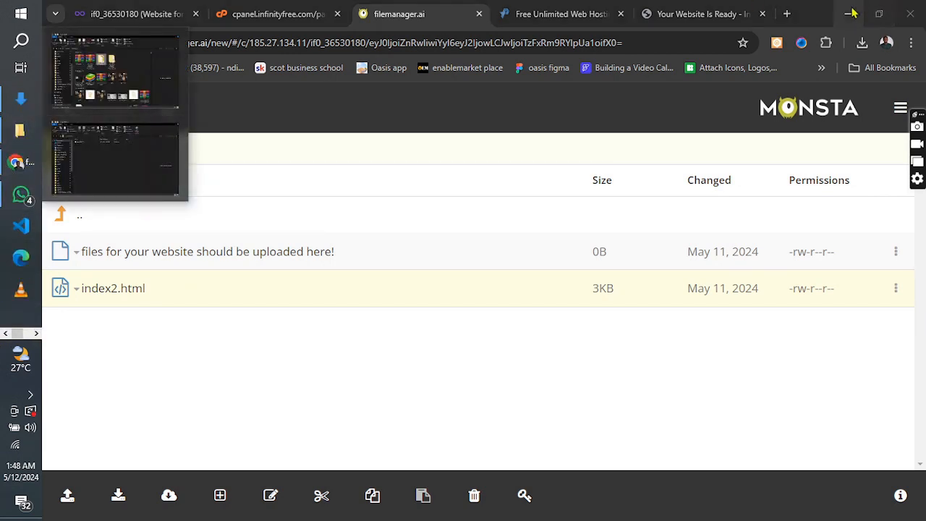
pyautogui.click(20, 132)
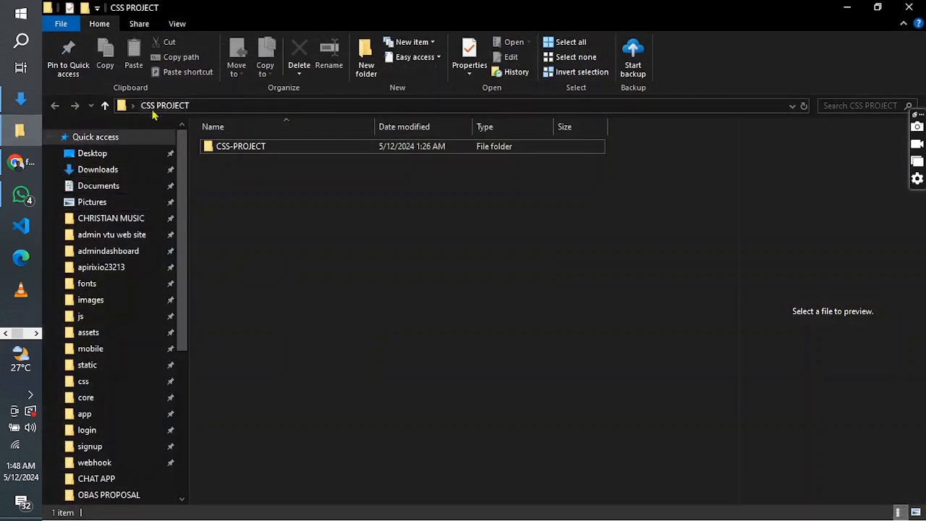
pyautogui.click(96, 154)
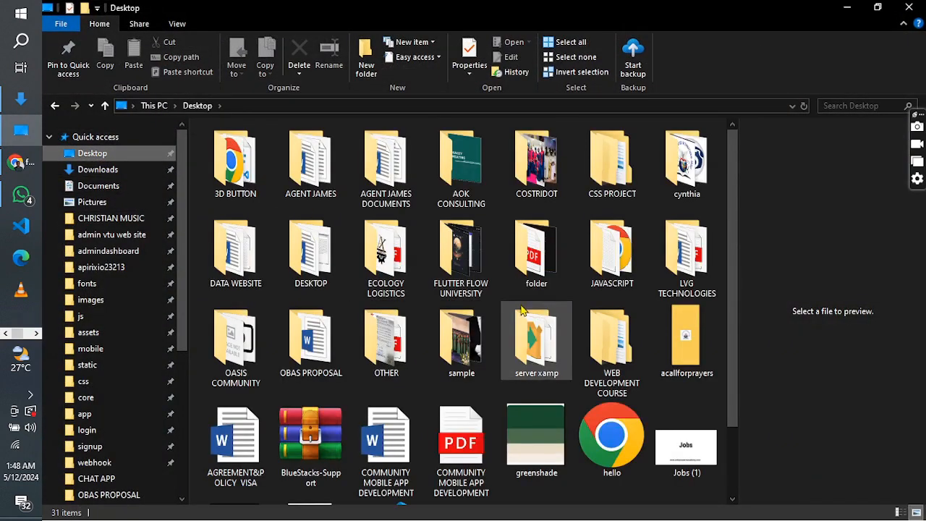
pyautogui.scroll(-2, 540, 340)
pyautogui.scroll(2, 326, 233)
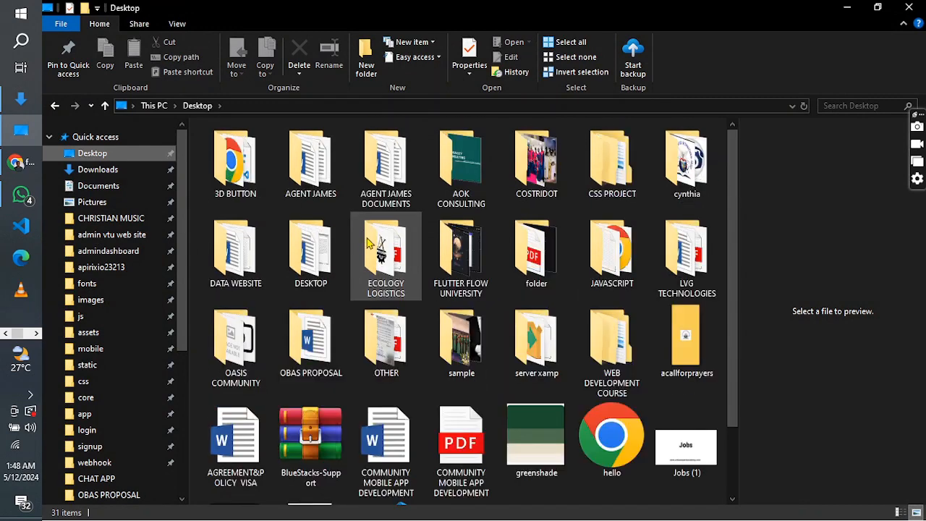
pyautogui.click(628, 168)
pyautogui.doubleClick(628, 168)
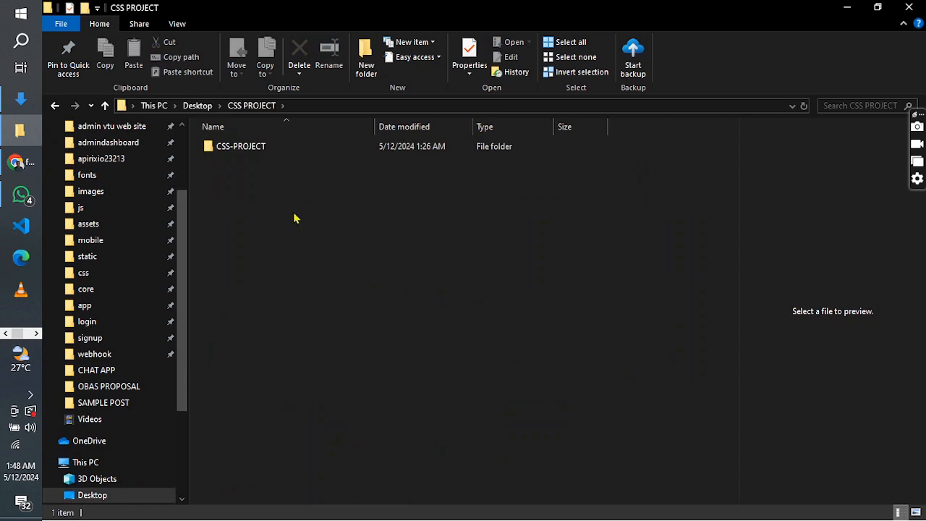
pyautogui.doubleClick(246, 149)
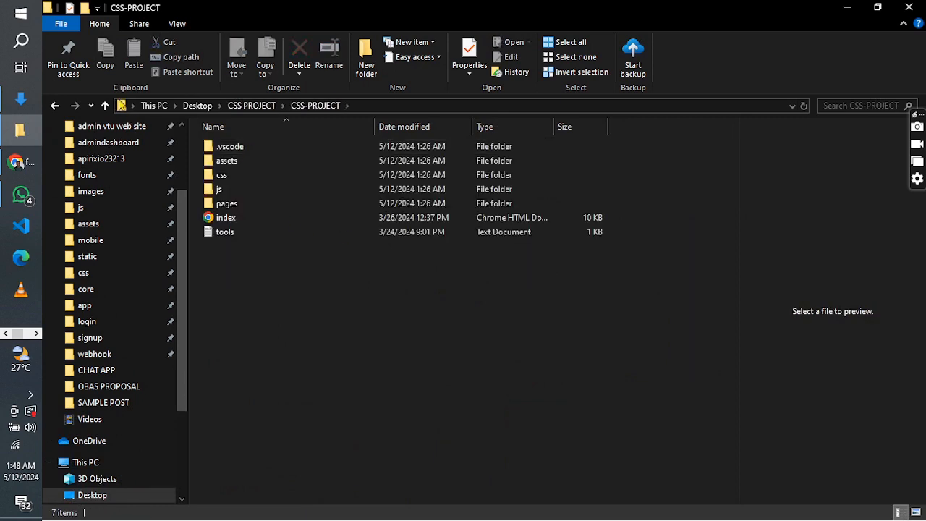
pyautogui.click(58, 106)
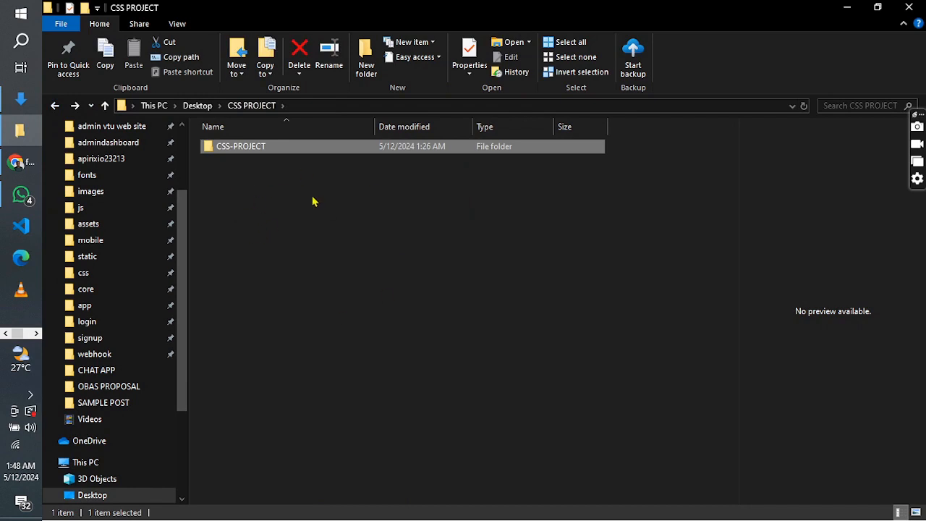
# - Compress the CSS-PROJECT folder into an archive in ZIP format
pyautogui.rightClick(250, 150)
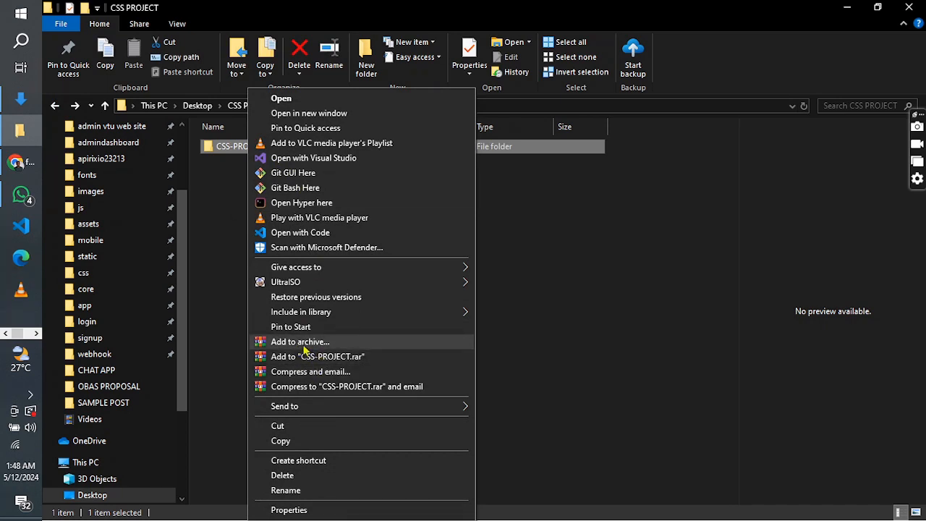
pyautogui.click(304, 347)
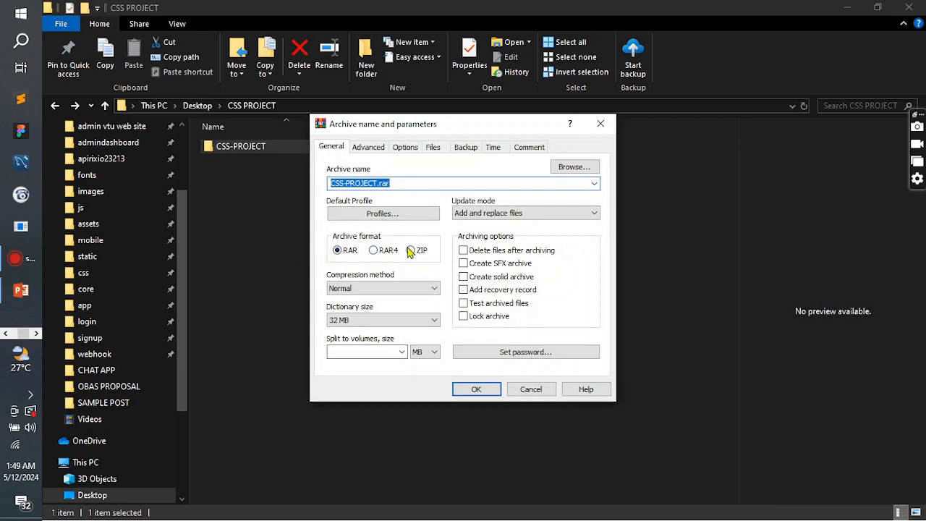
pyautogui.click(411, 251)
pyautogui.click(471, 391)
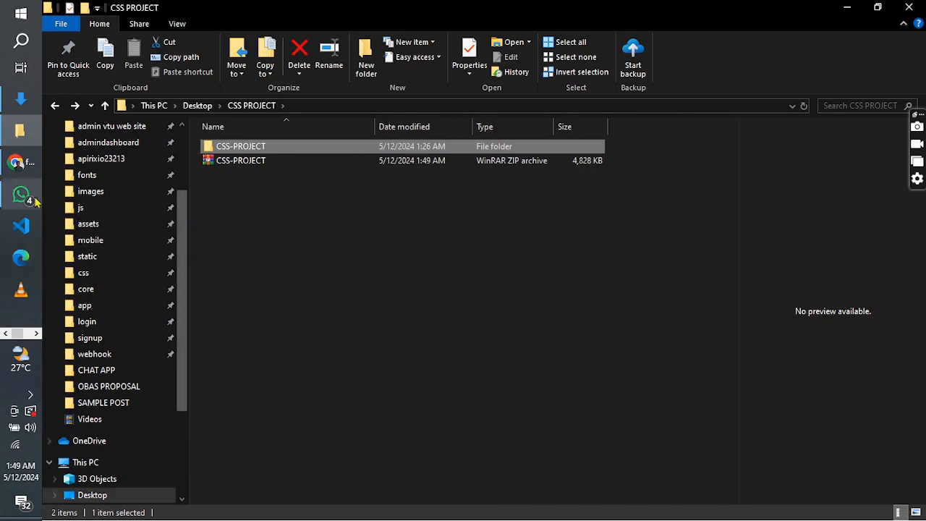
# - Switch back to Chrome and upload CSS-PROJECT.zip from File Explorer into the htdocs folder without unzipping it
pyautogui.click(18, 162)
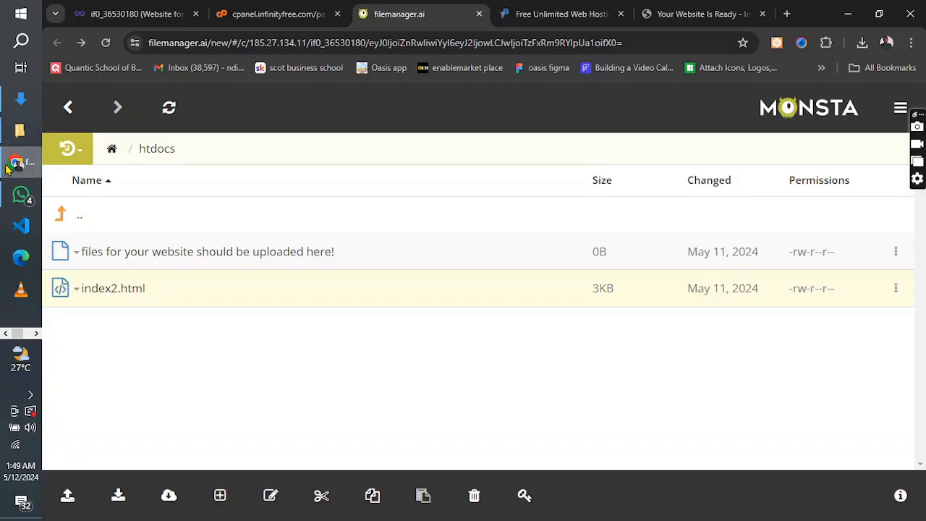
pyautogui.rightClick(133, 347)
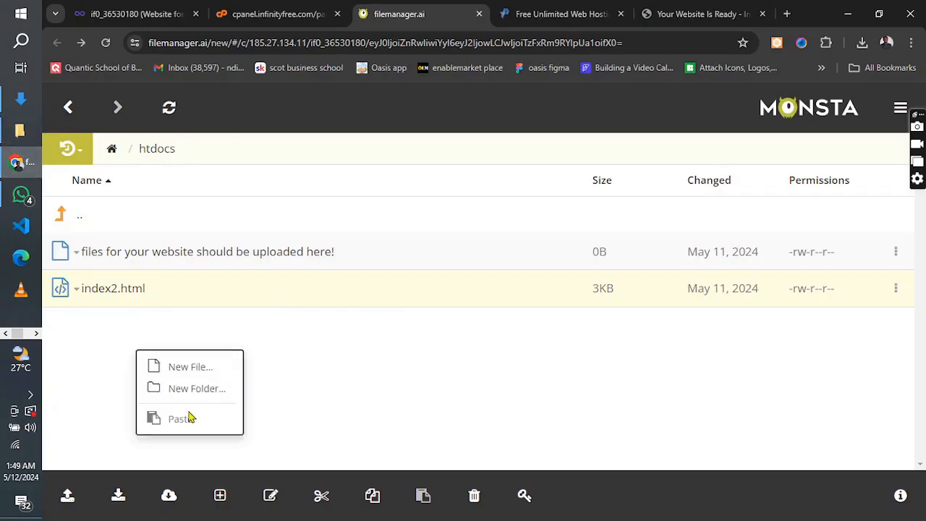
pyautogui.click(357, 355)
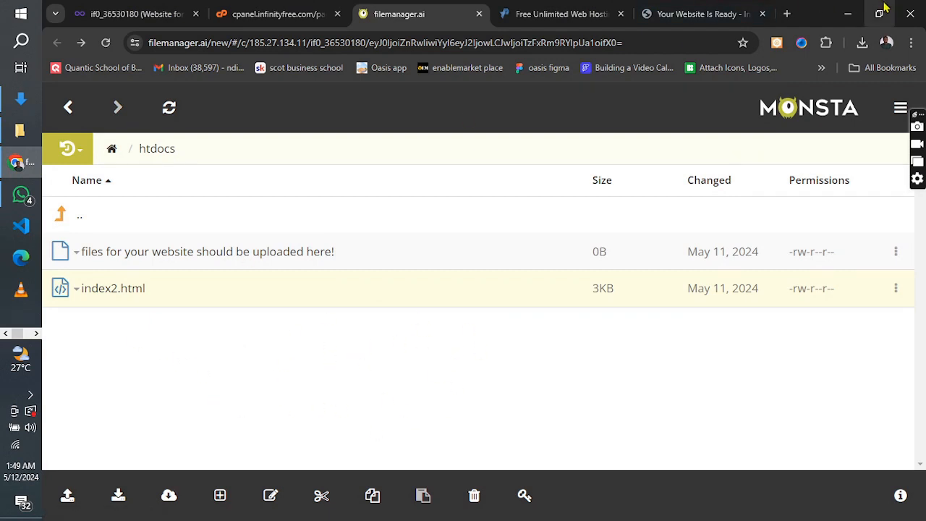
pyautogui.click(878, 14)
pyautogui.moveTo(239, 161); pyautogui.dragTo(434, 333)
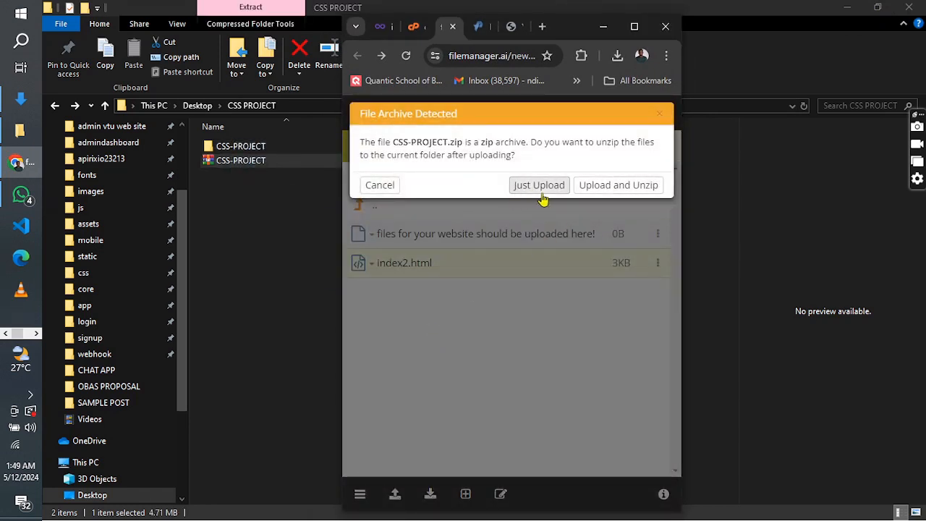
pyautogui.click(540, 186)
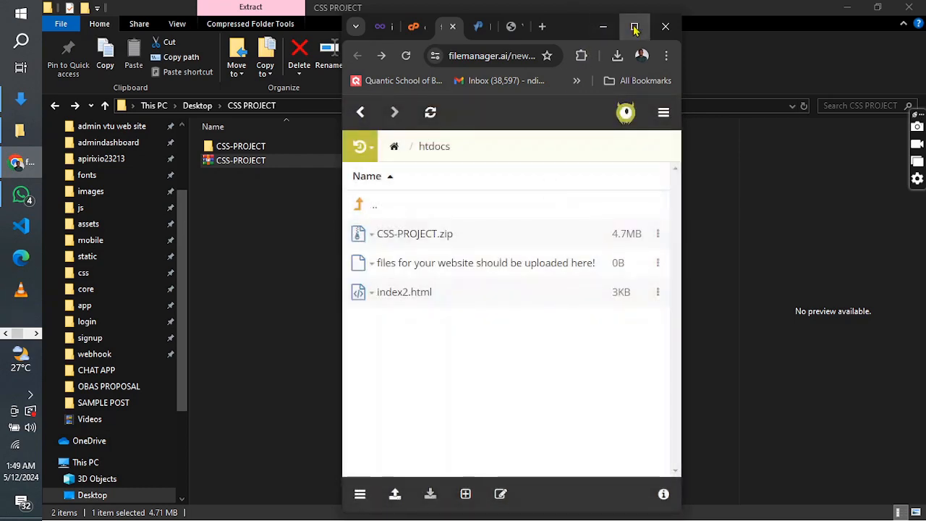
pyautogui.click(635, 26)
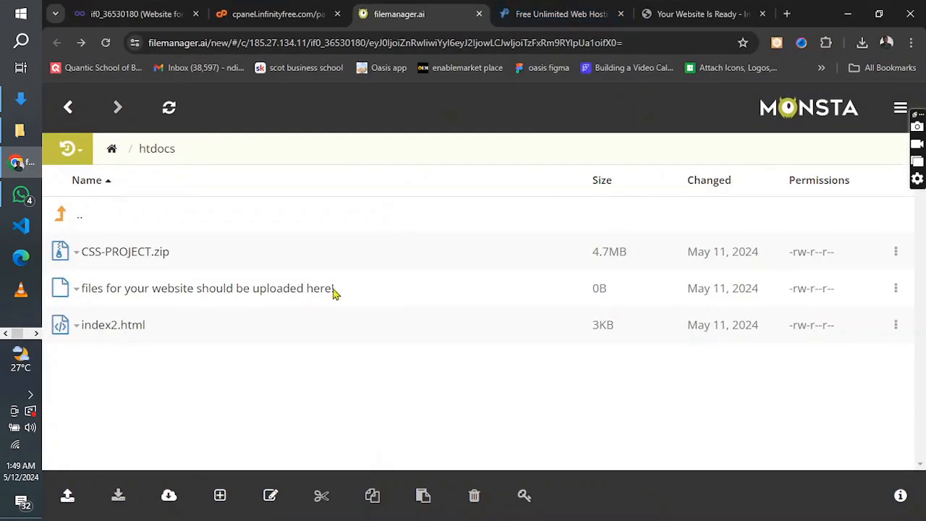
# - Examine the available file actions and the properties of CSS-PROJECT.zip in htdocs, and reload the file manager page
pyautogui.rightClick(134, 257)
pyautogui.click(181, 275)
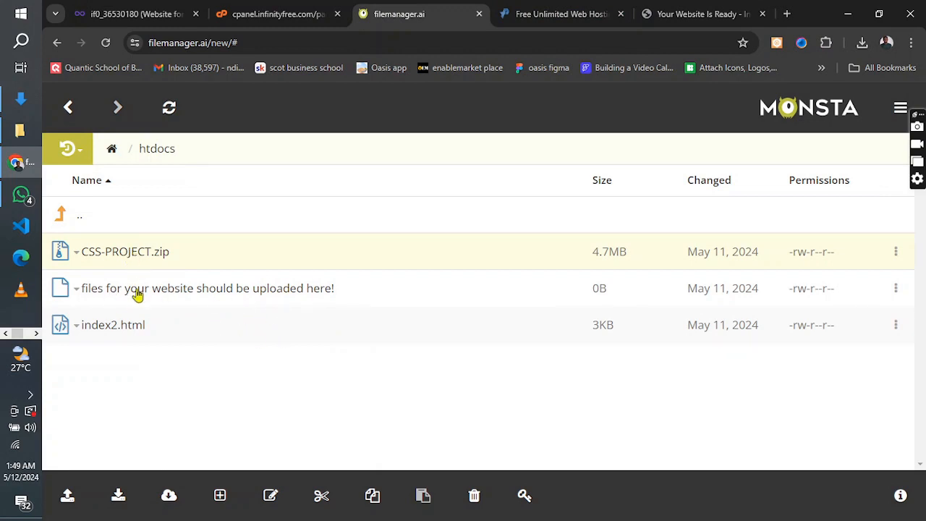
pyautogui.rightClick(134, 259)
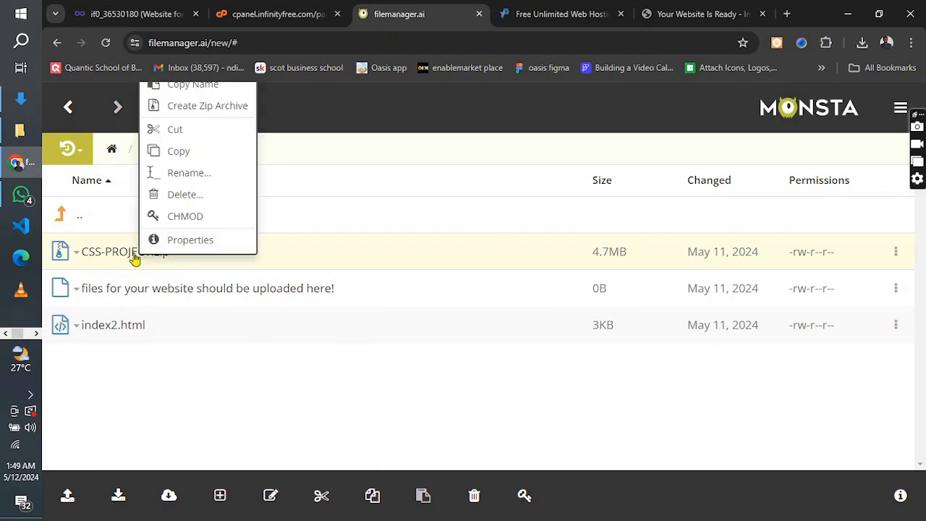
pyautogui.click(289, 382)
pyautogui.rightClick(134, 261)
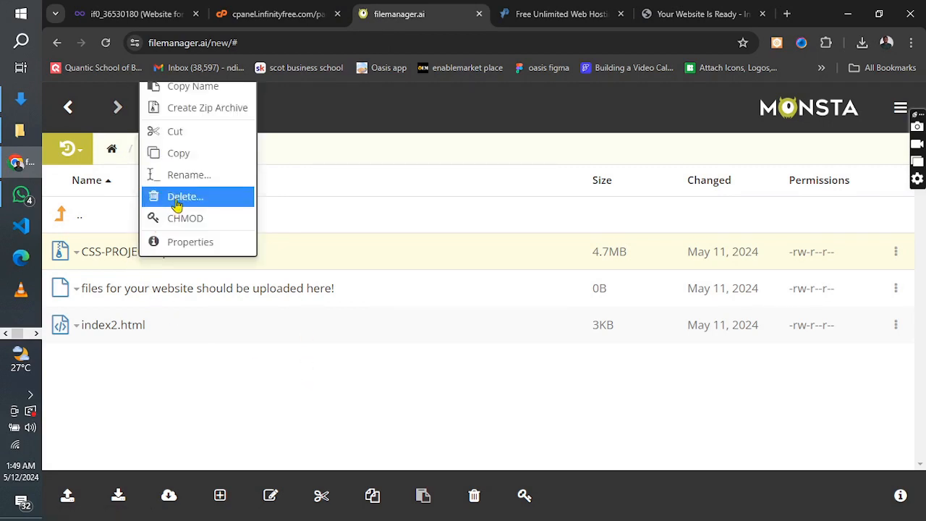
pyautogui.click(211, 351)
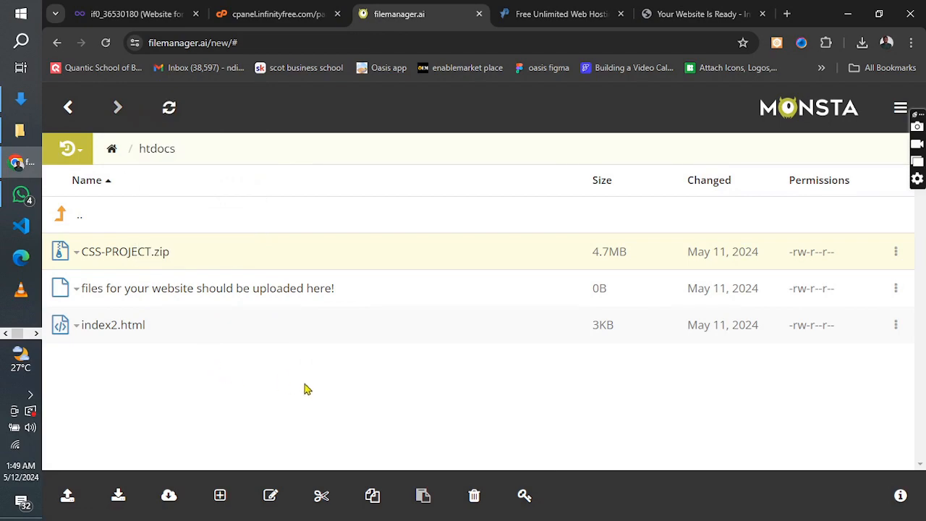
pyautogui.click(897, 254)
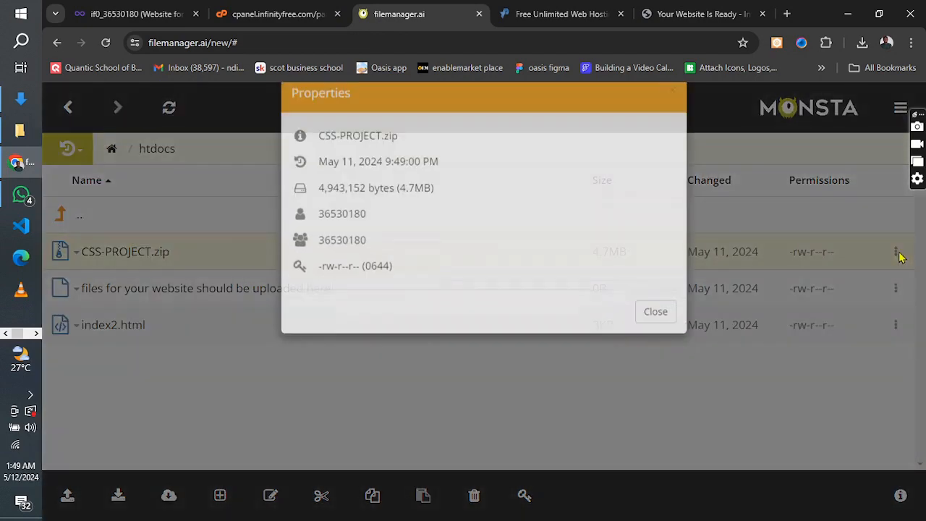
pyautogui.click(655, 342)
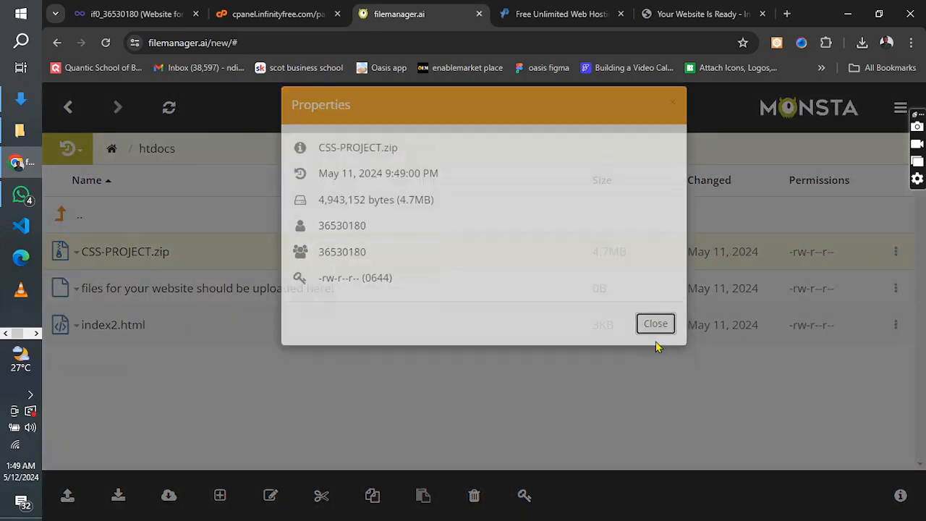
pyautogui.click(105, 43)
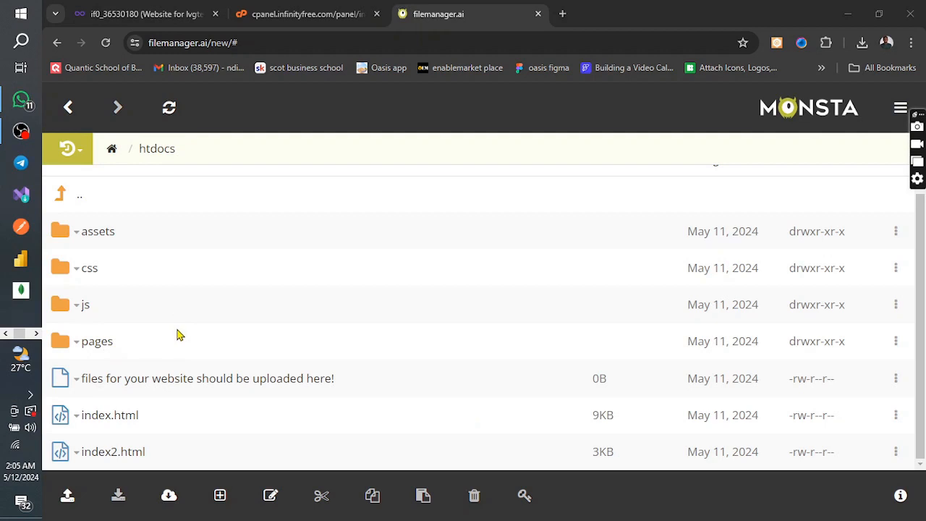
# - Review the website files in htdocs and download index2.html
pyautogui.scroll(1, 180, 334)
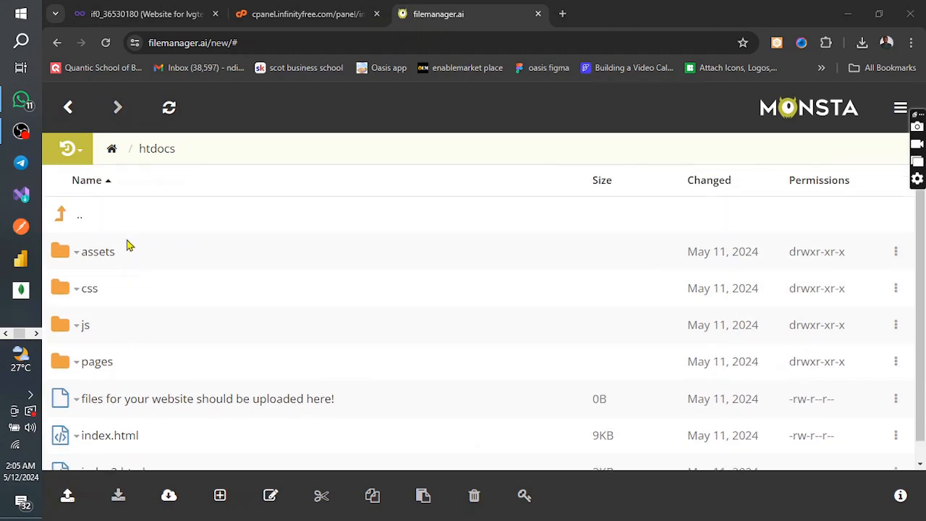
pyautogui.scroll(-1, 126, 373)
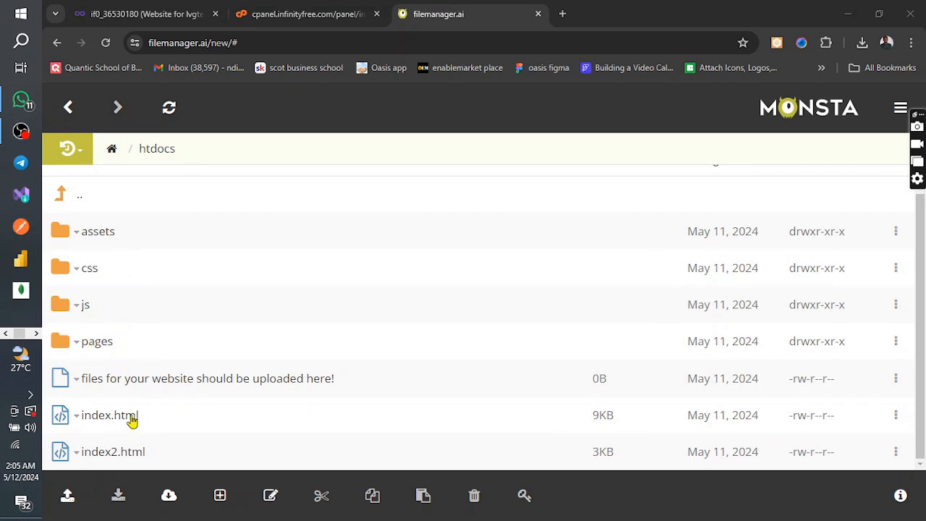
pyautogui.rightClick(120, 454)
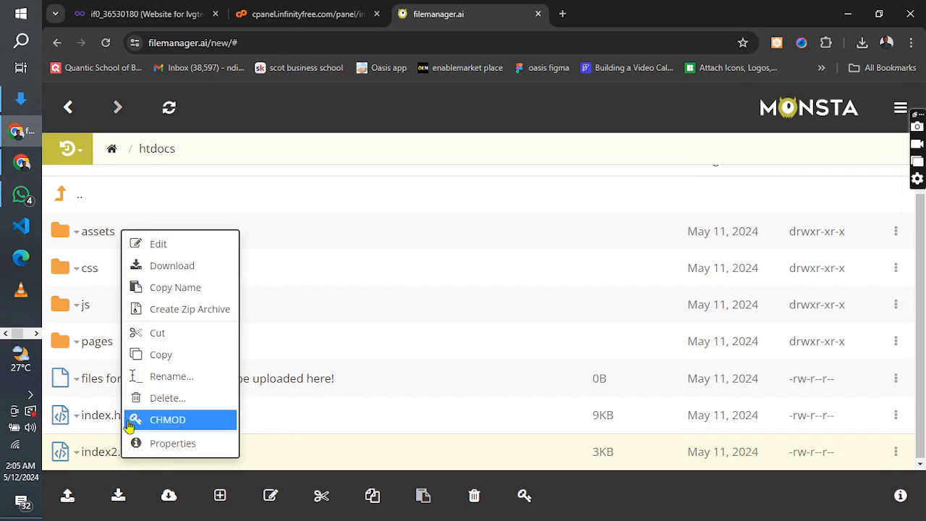
pyautogui.click(161, 267)
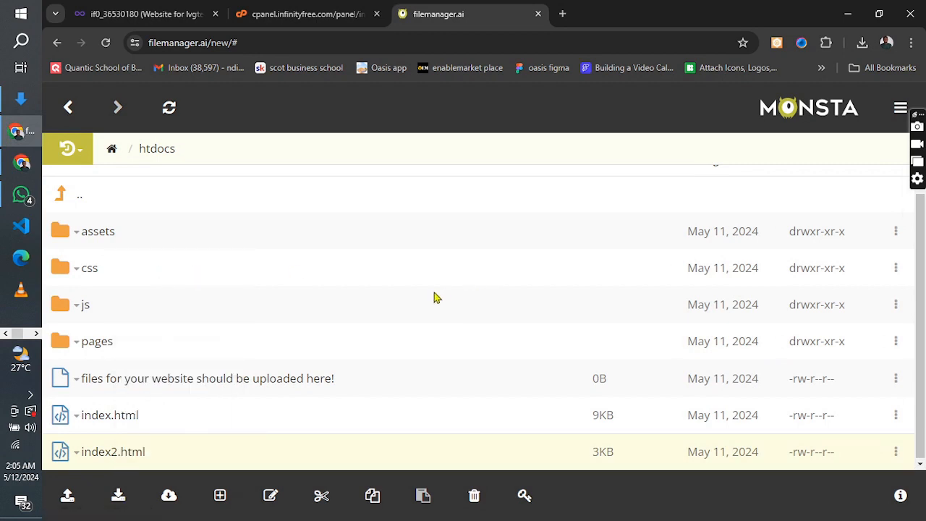
# - Delete index2.html from the htdocs folder and switch to the live lvgtech.rf.gd site in the incognito window
pyautogui.rightClick(113, 452)
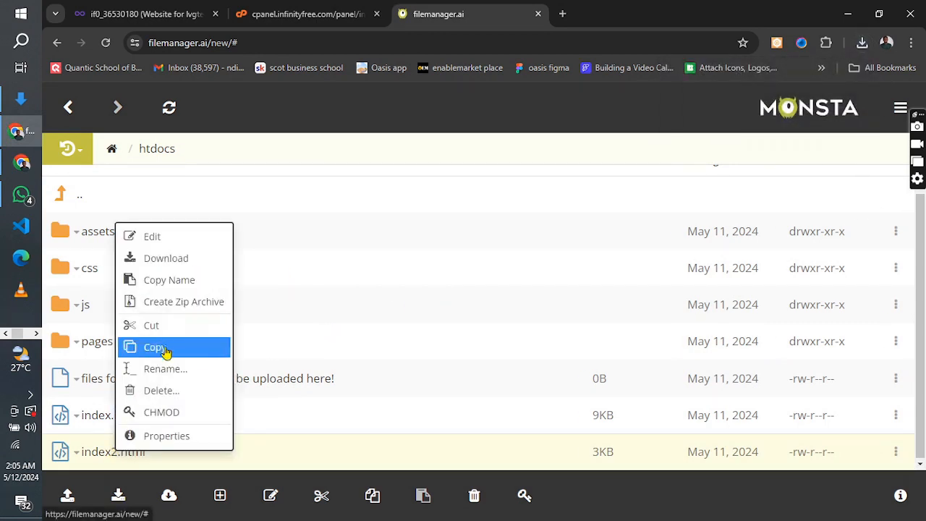
pyautogui.click(163, 390)
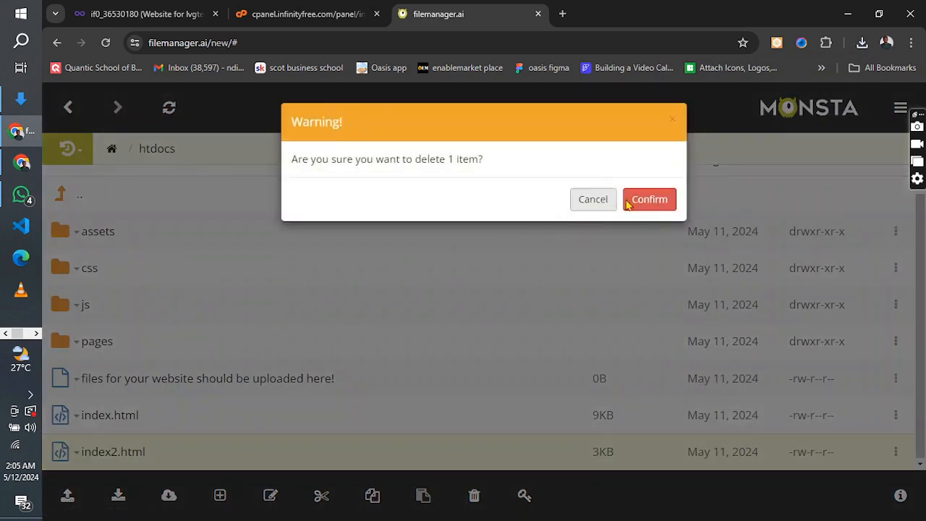
pyautogui.click(639, 201)
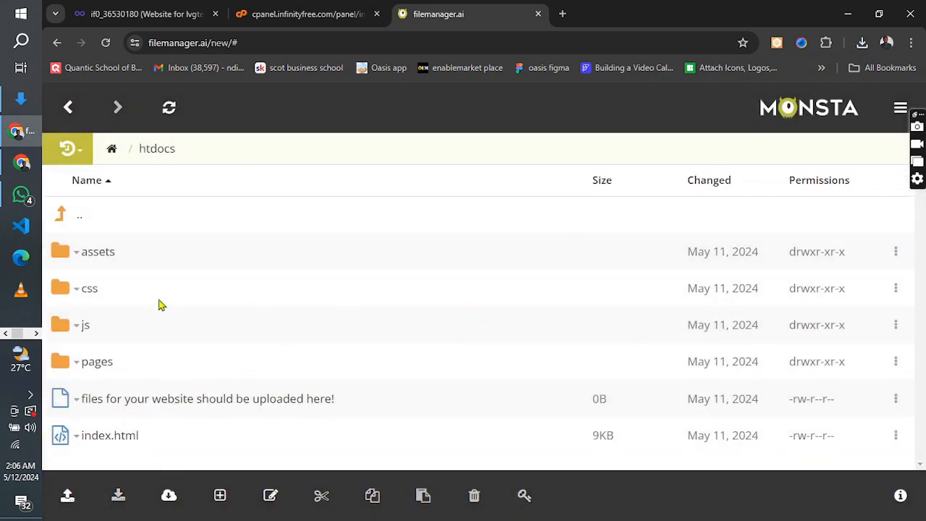
pyautogui.click(22, 162)
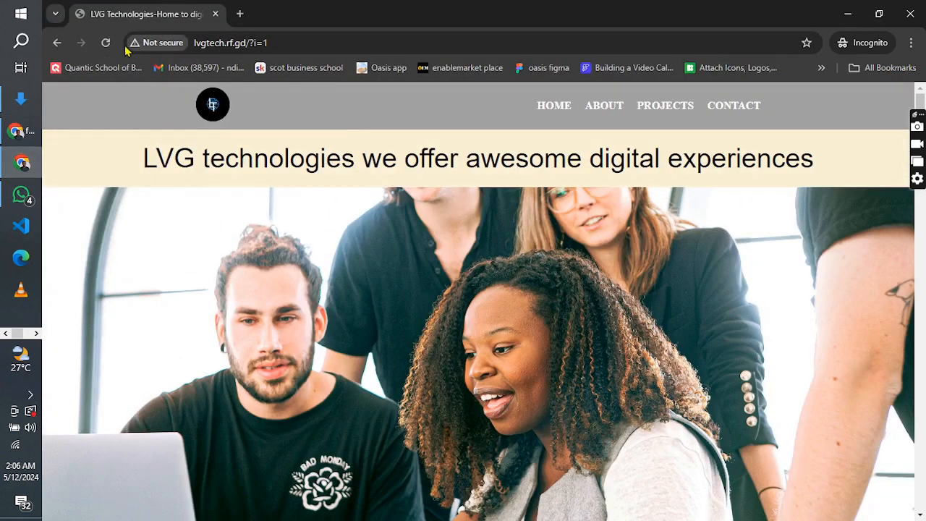
# - Reload the live lvgtech.rf.gd site in the incognito window
pyautogui.click(105, 42)
pyautogui.click(235, 42)
pyautogui.rightClick(231, 41)
pyautogui.click(237, 272)
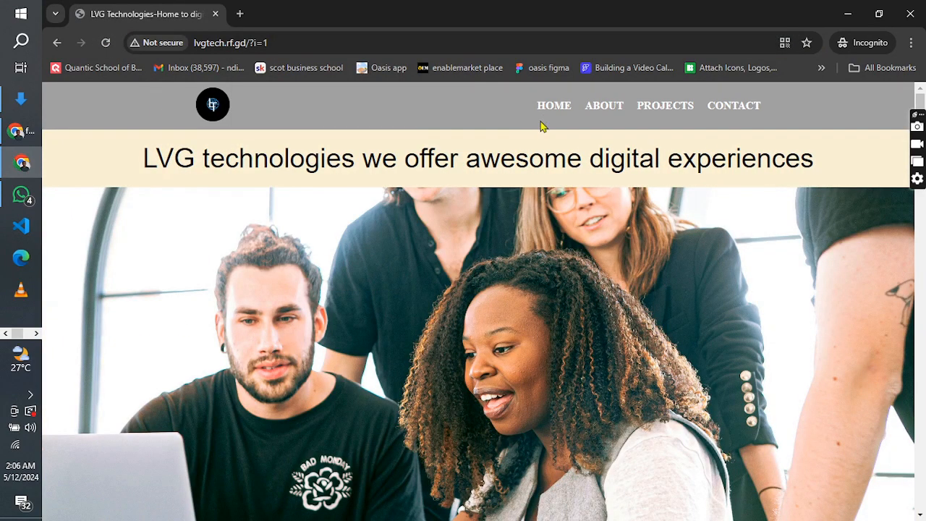
# - Follow the About, Projects and Contact links on the live site and check the page sections
pyautogui.click(591, 109)
pyautogui.scroll(5, 576, 138)
pyautogui.click(654, 108)
pyautogui.scroll(5, 598, 312)
pyautogui.scroll(5, 627, 307)
pyautogui.click(727, 115)
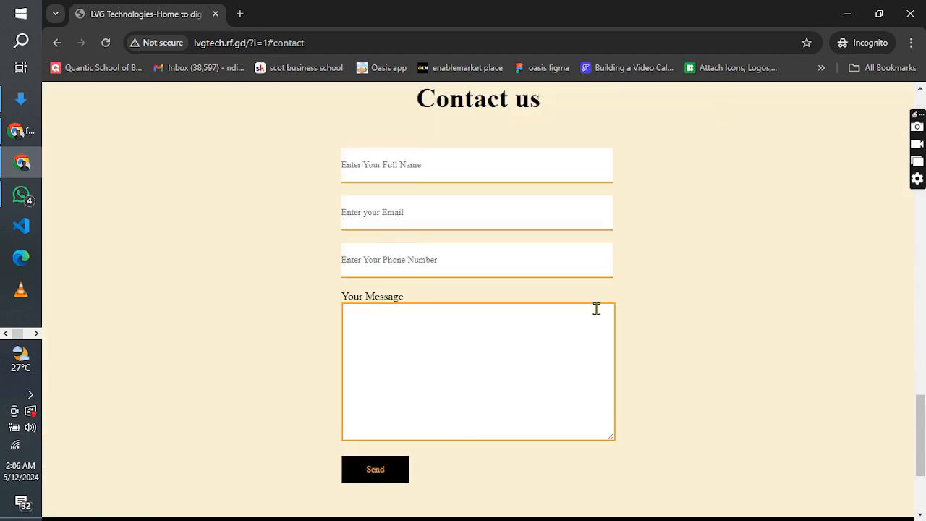
pyautogui.scroll(-3, 600, 308)
pyautogui.scroll(10, 596, 317)
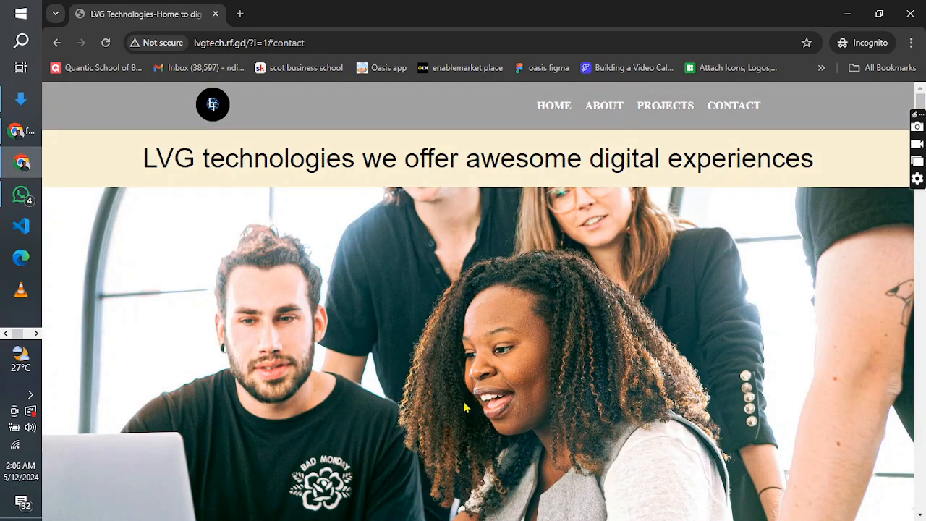
pyautogui.scroll(-15, 452, 372)
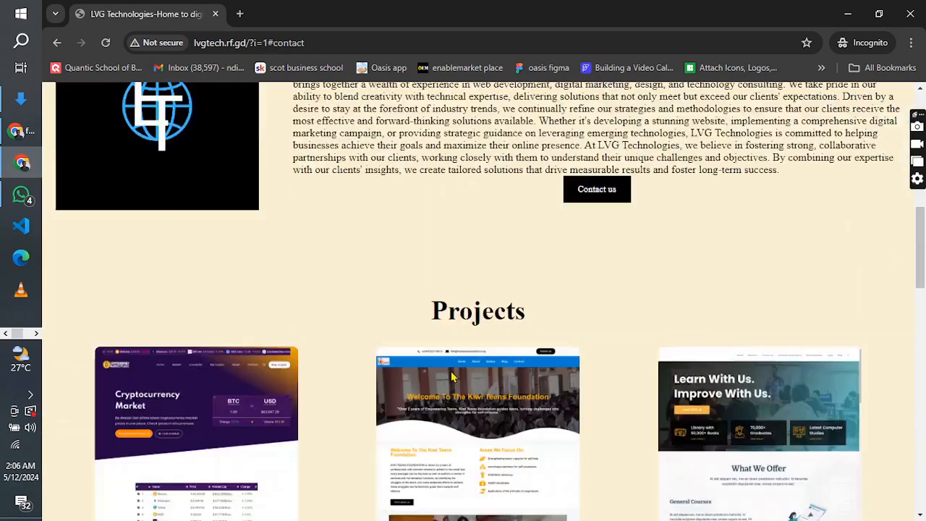
pyautogui.scroll(13, 450, 375)
pyautogui.scroll(2, 447, 374)
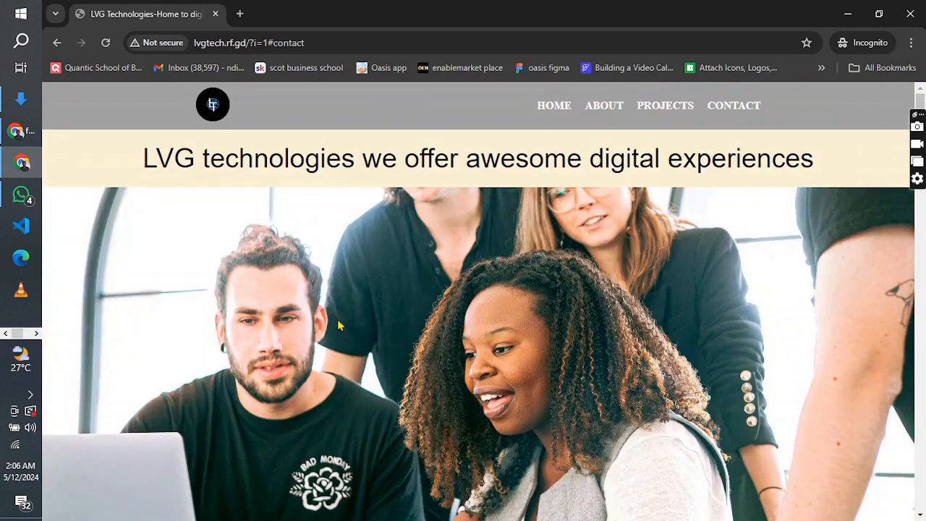
# - Switch back to the main Chrome window and review the tools on the hosting control panel page
pyautogui.click(17, 131)
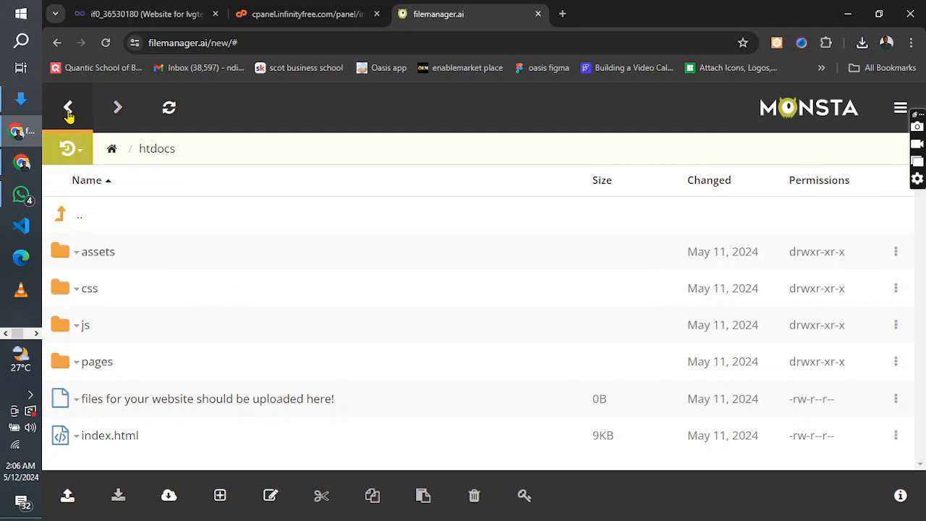
pyautogui.click(304, 14)
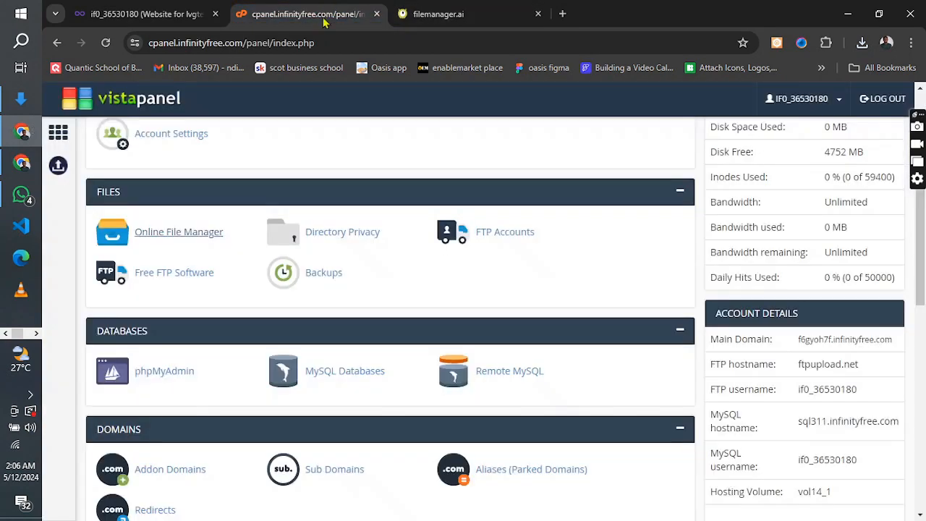
pyautogui.scroll(4, 372, 336)
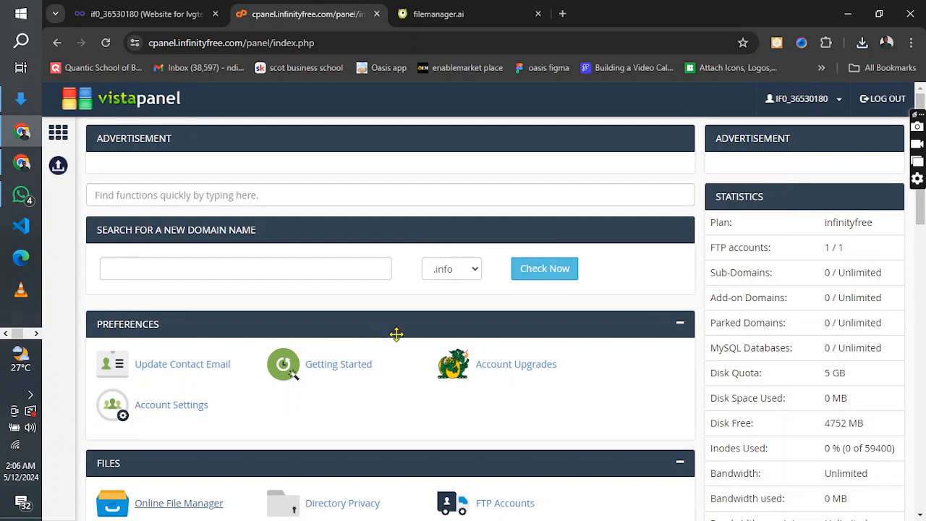
pyautogui.scroll(-5, 397, 334)
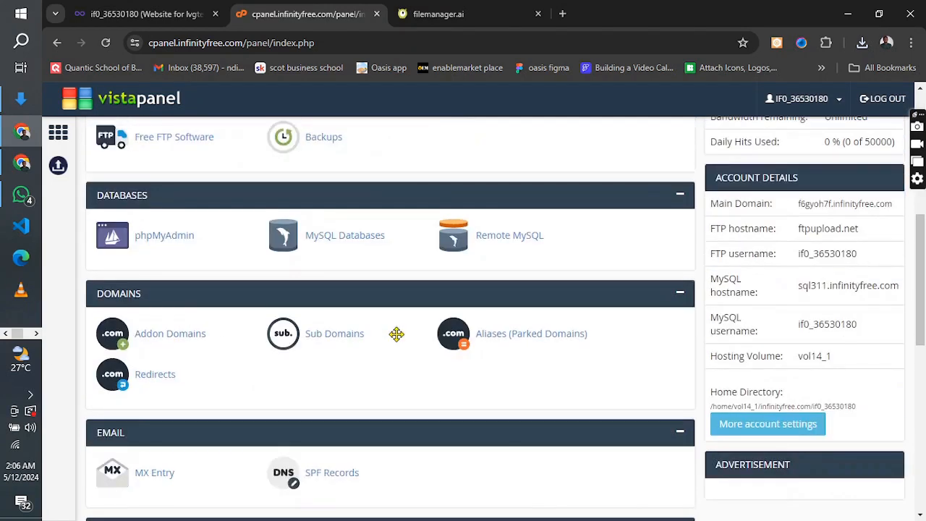
pyautogui.scroll(4, 390, 336)
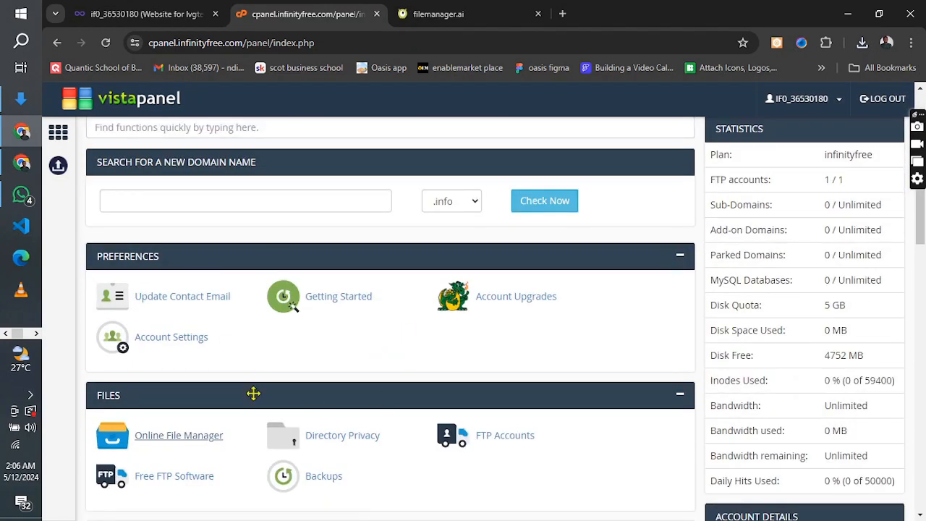
pyautogui.scroll(1, 306, 336)
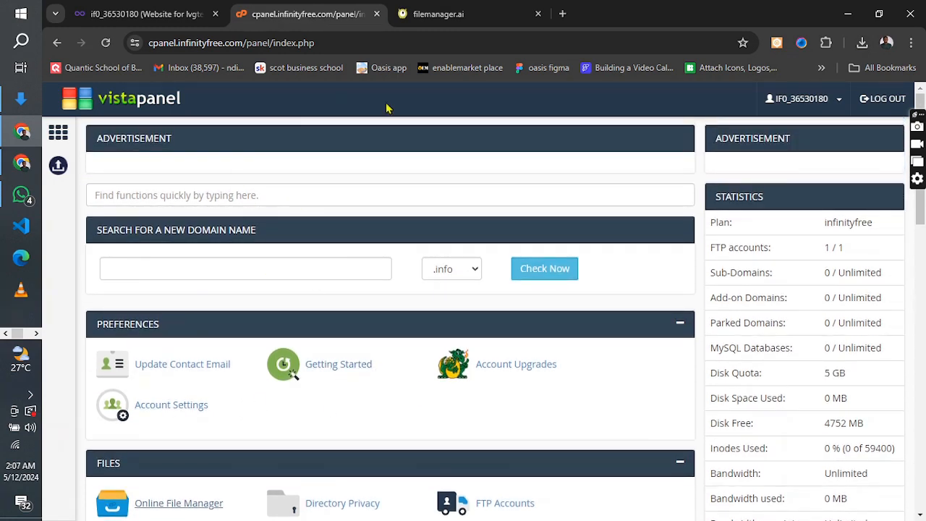
# - Review the lvgtech.rf.gd account page in the InfinityFree dashboard and open the list of hosting accounts
pyautogui.click(148, 14)
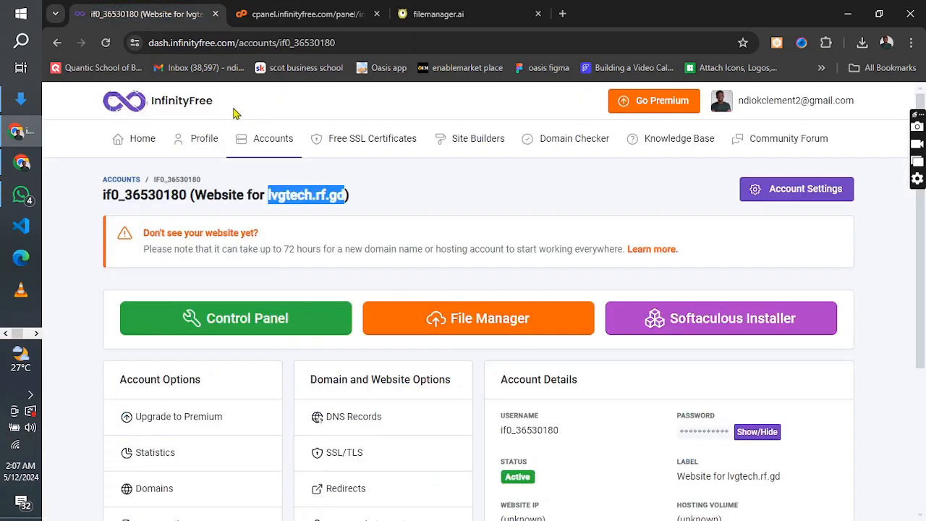
pyautogui.click(187, 43)
pyautogui.click(244, 45)
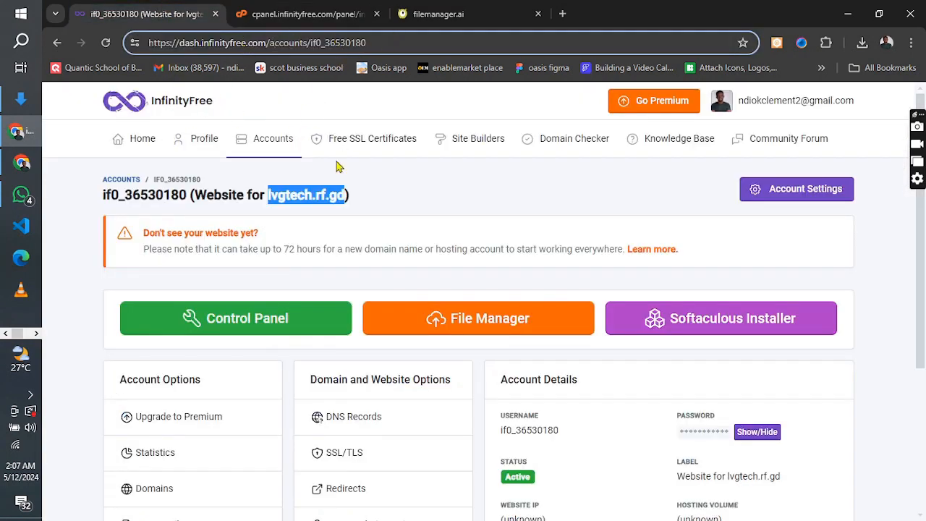
pyautogui.click(391, 191)
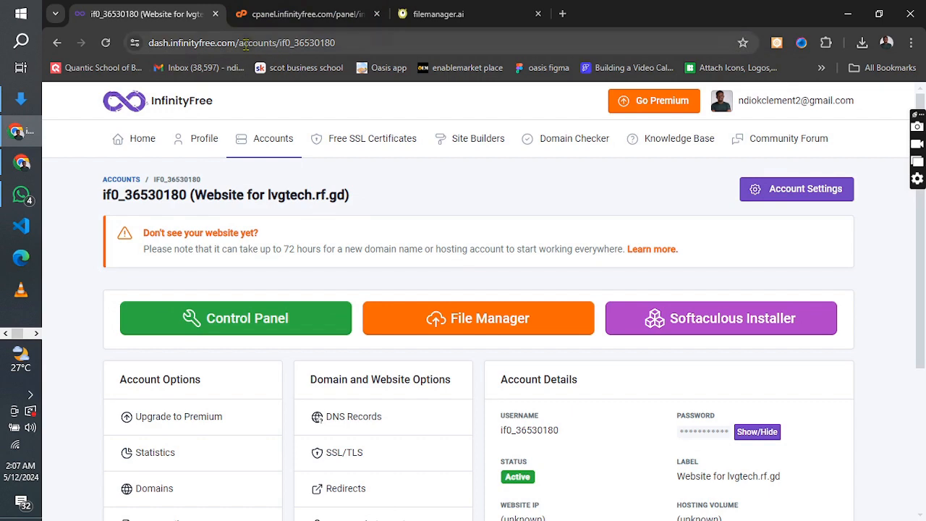
pyautogui.click(304, 7)
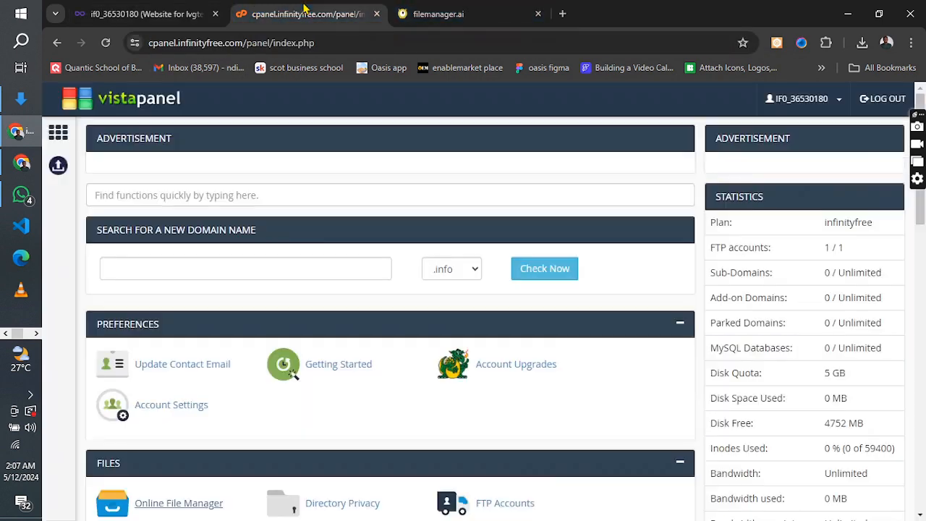
pyautogui.click(159, 8)
pyautogui.scroll(-3, 478, 407)
pyautogui.scroll(3, 469, 490)
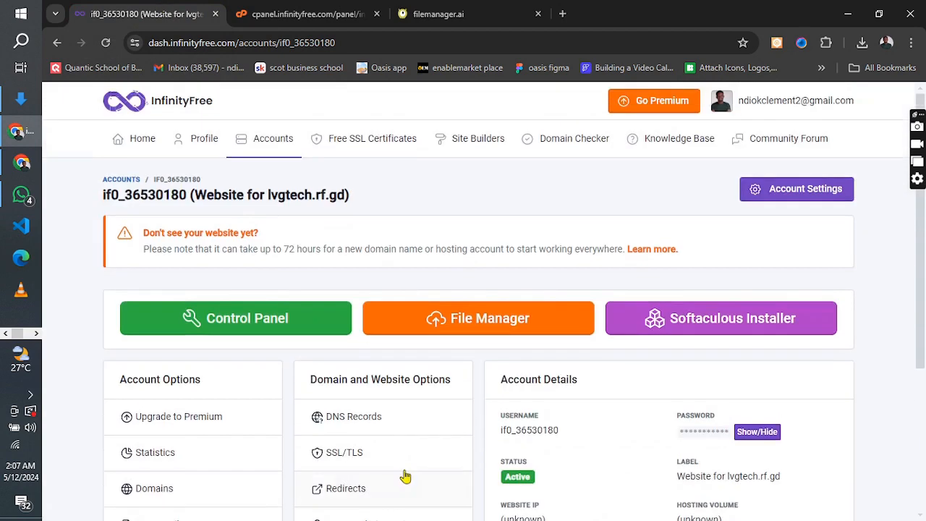
pyautogui.click(139, 139)
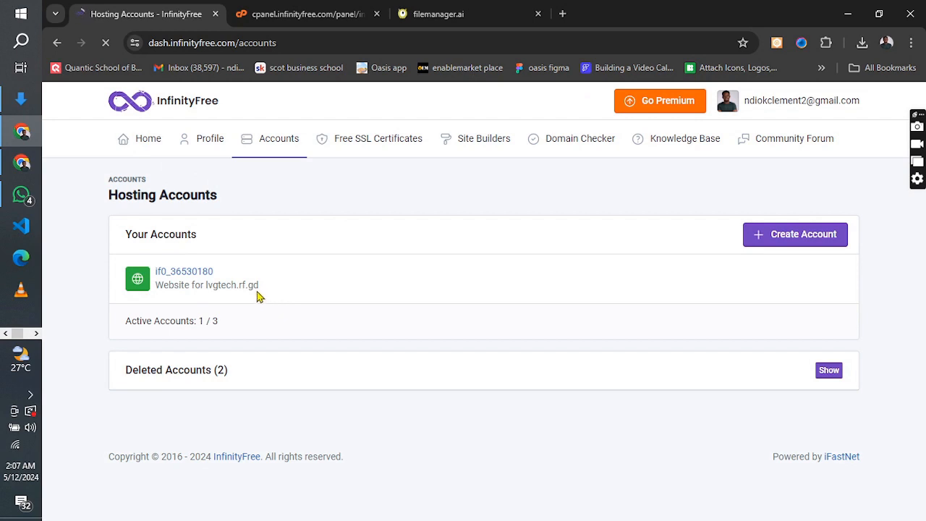
# - Check the htdocs files in the file manager and look through the control panel down to the Support section
pyautogui.click(437, 14)
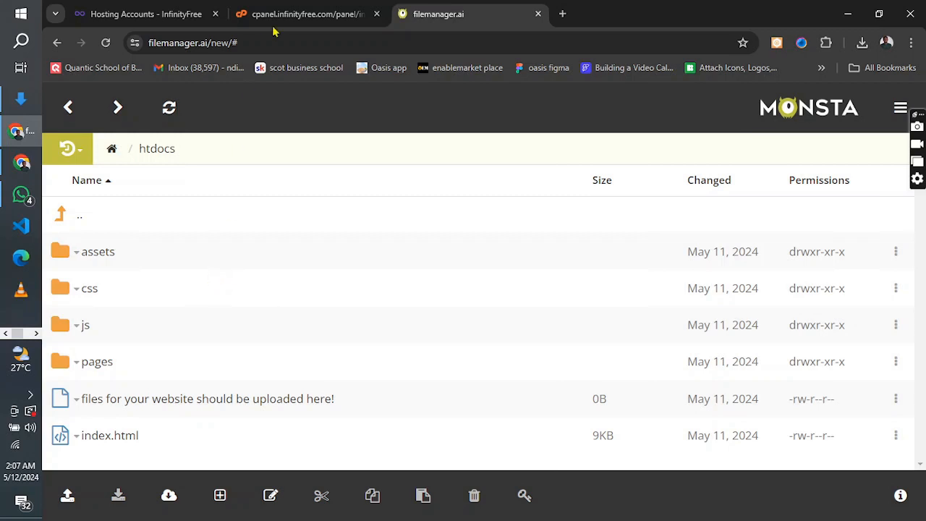
pyautogui.click(304, 14)
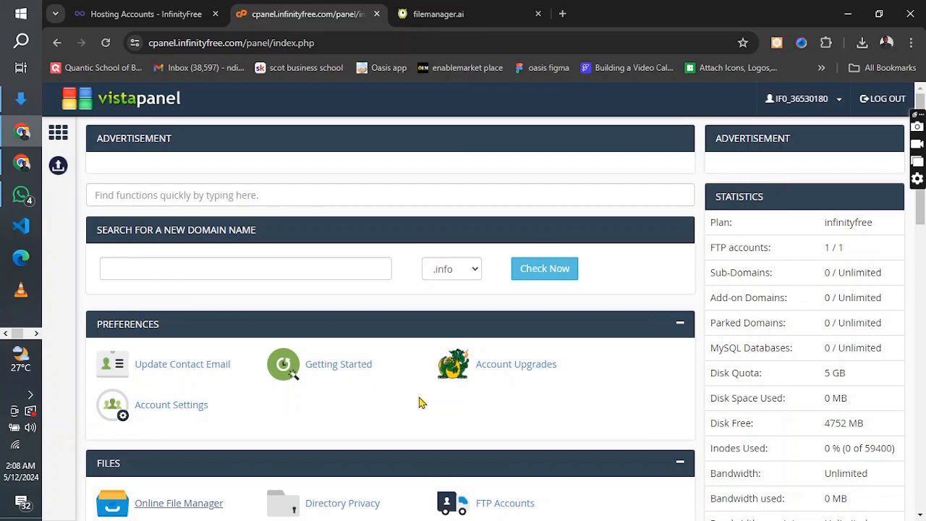
pyautogui.scroll(-8, 418, 405)
pyautogui.scroll(-4, 422, 400)
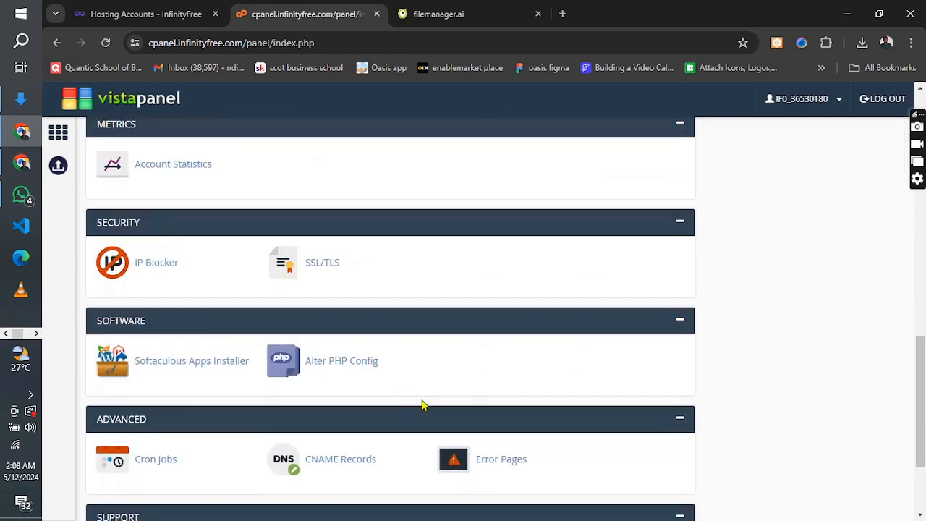
pyautogui.scroll(-2, 423, 403)
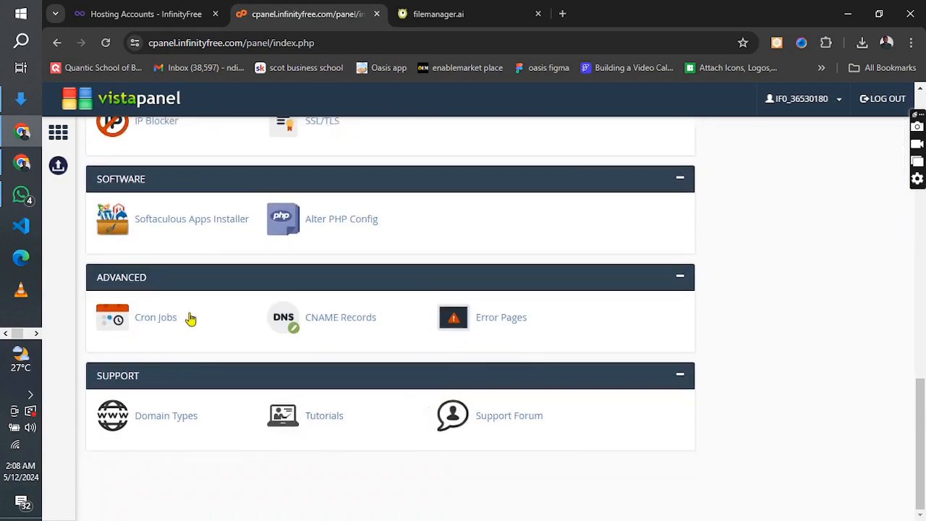
pyautogui.scroll(14, 344, 484)
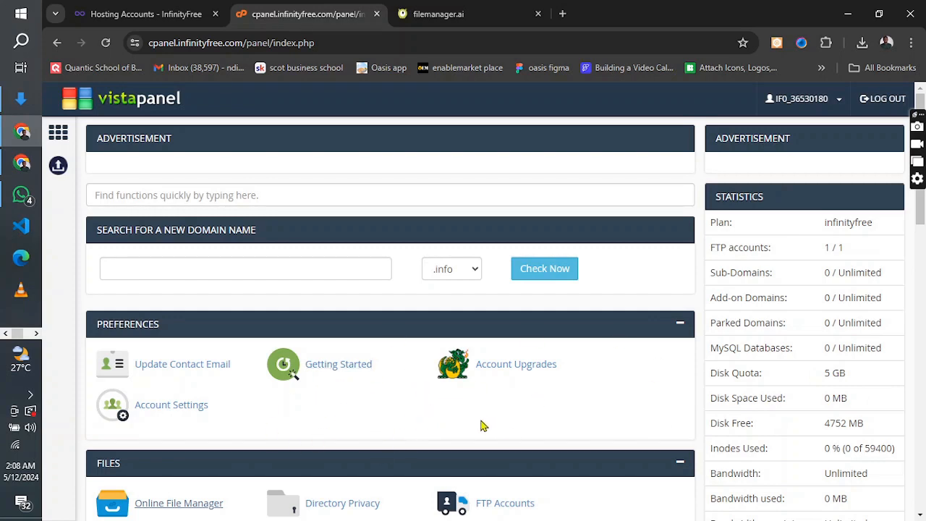
# - Examine the control panel's Files, Databases, Domains, Email, Metrics, Security, Software, Advanced and Support tools
pyautogui.scroll(-4, 396, 423)
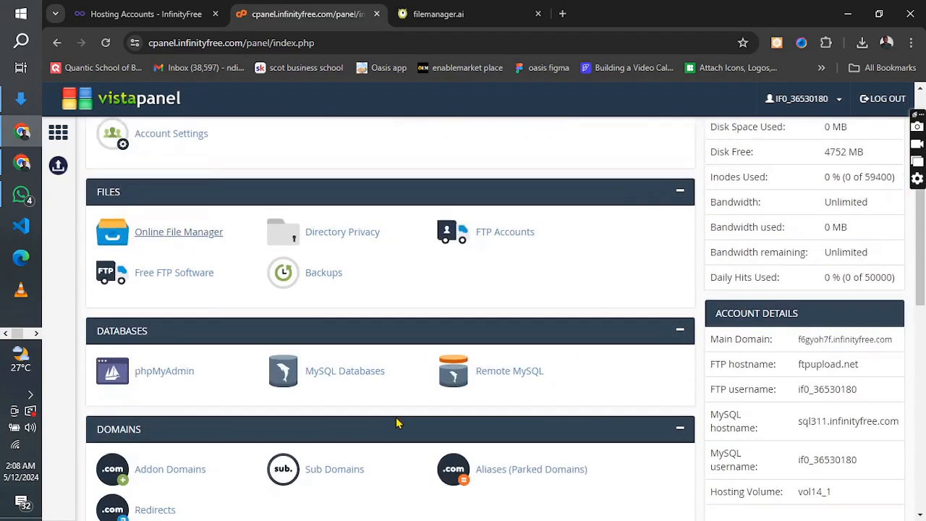
pyautogui.scroll(4, 567, 390)
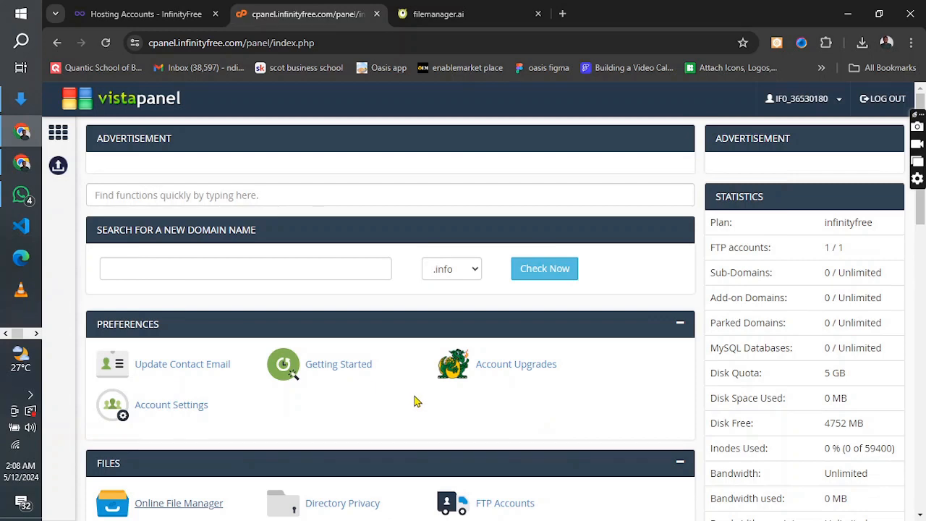
pyautogui.scroll(-3, 408, 398)
pyautogui.scroll(3, 422, 418)
pyautogui.scroll(-7, 452, 416)
pyautogui.scroll(-1, 458, 416)
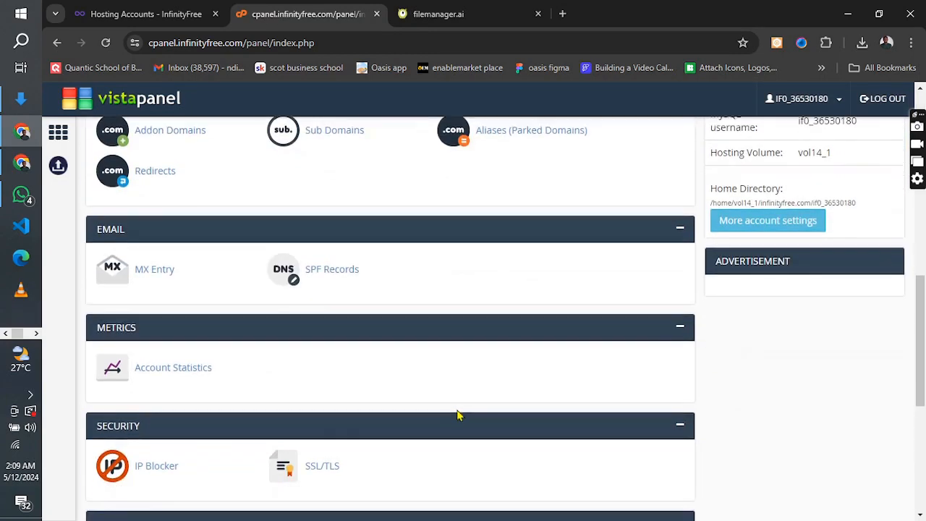
pyautogui.scroll(-5, 458, 416)
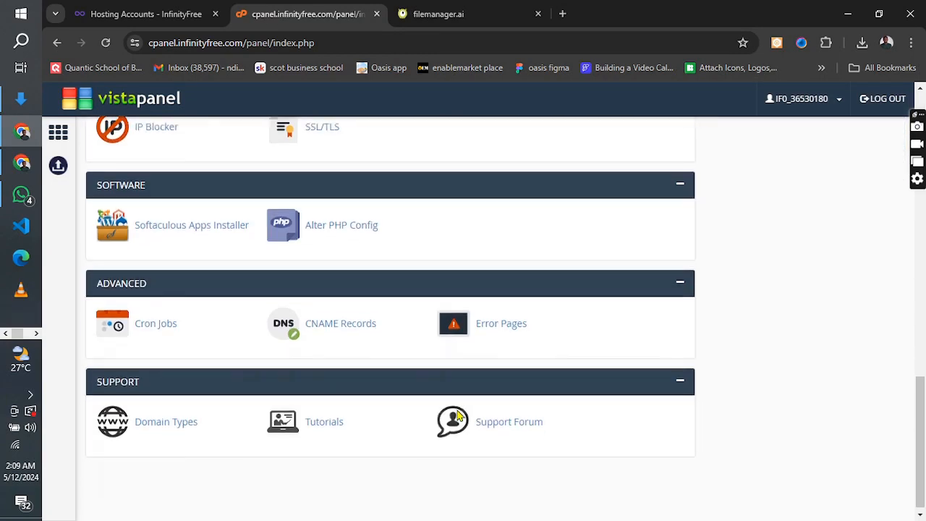
pyautogui.scroll(7, 458, 415)
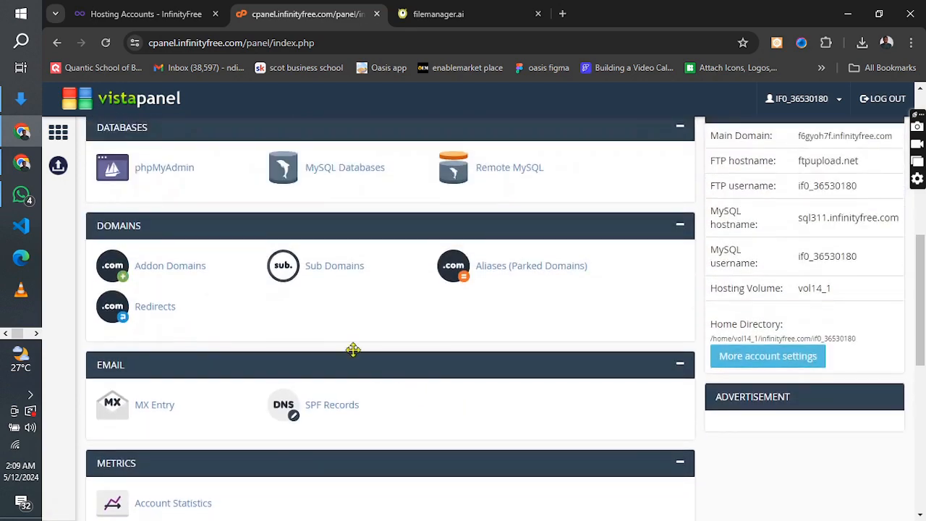
pyautogui.scroll(2, 365, 415)
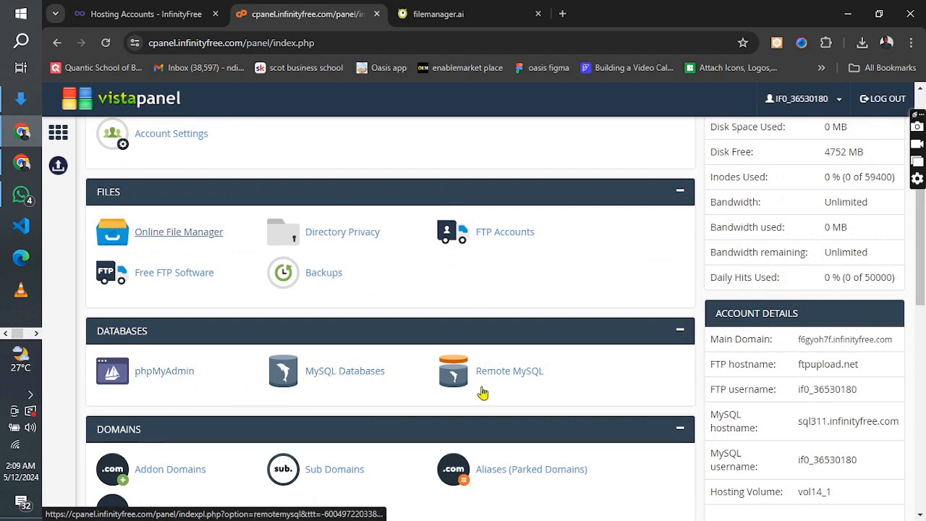
pyautogui.scroll(3, 614, 386)
pyautogui.scroll(-2, 604, 382)
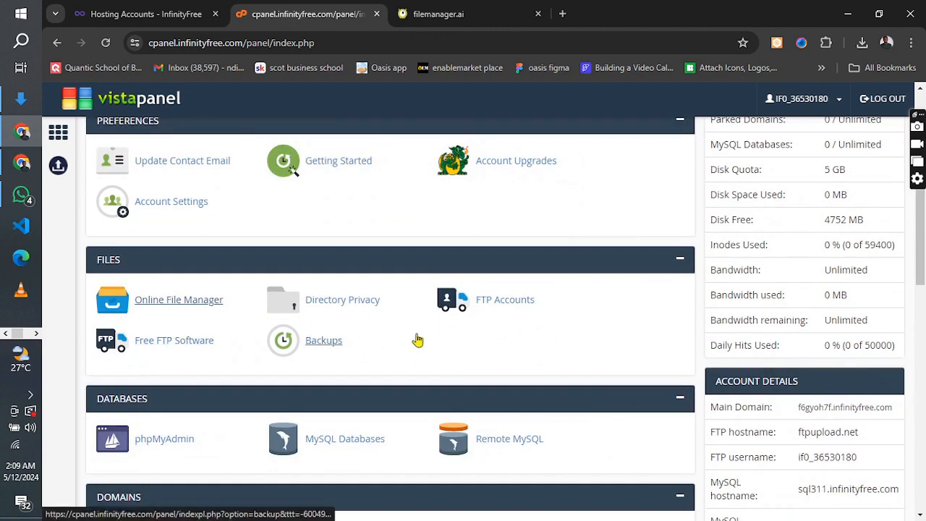
pyautogui.scroll(3, 414, 337)
pyautogui.scroll(-15, 409, 338)
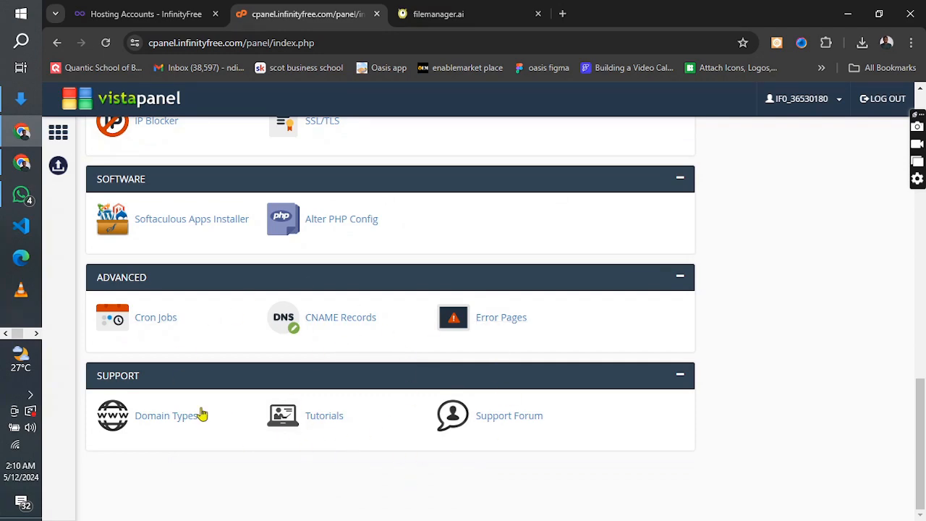
pyautogui.scroll(12, 265, 439)
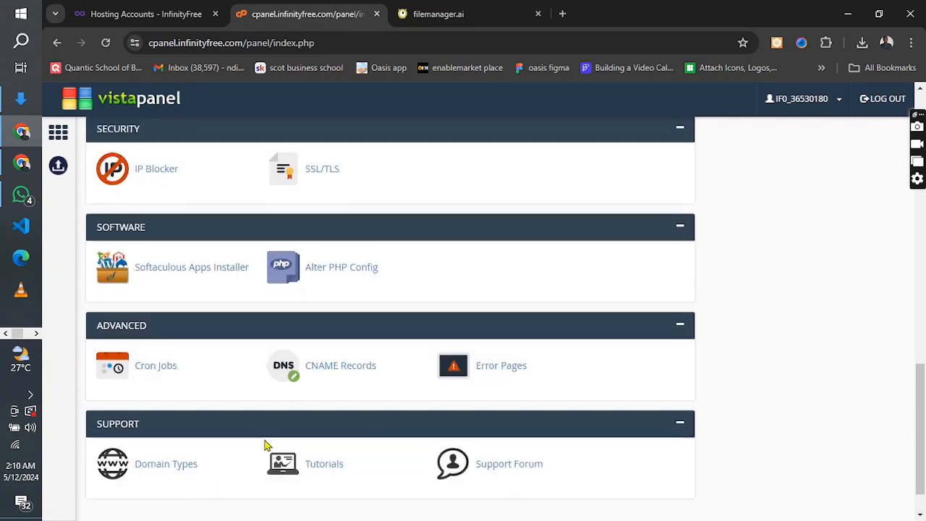
pyautogui.scroll(1, 260, 446)
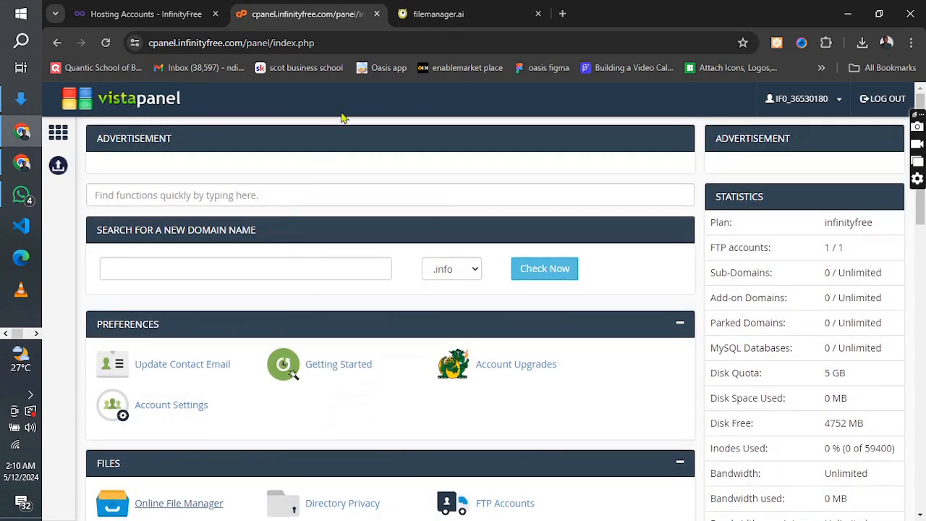
# - Switch to the live site in the incognito window, look through the whole page, and minimize that window
pyautogui.click(21, 163)
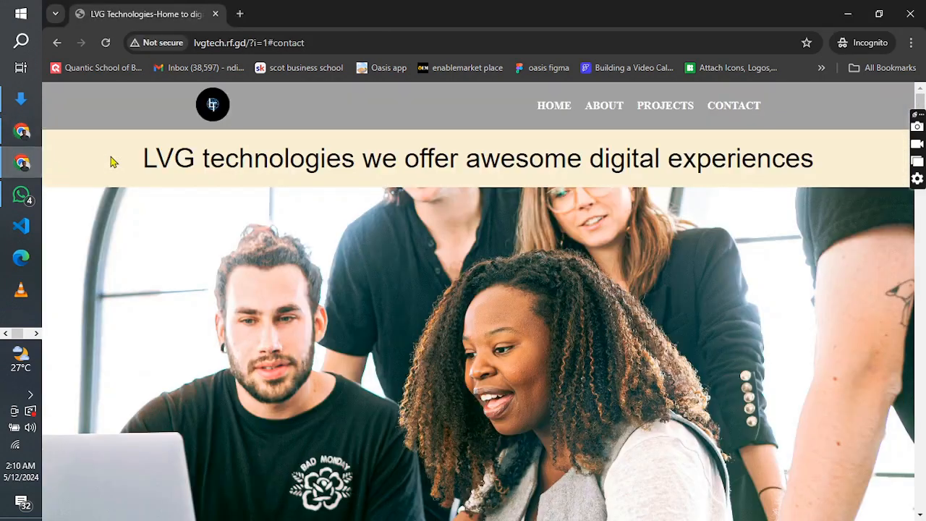
pyautogui.scroll(-5, 394, 293)
pyautogui.scroll(-5, 392, 288)
pyautogui.scroll(4, 392, 288)
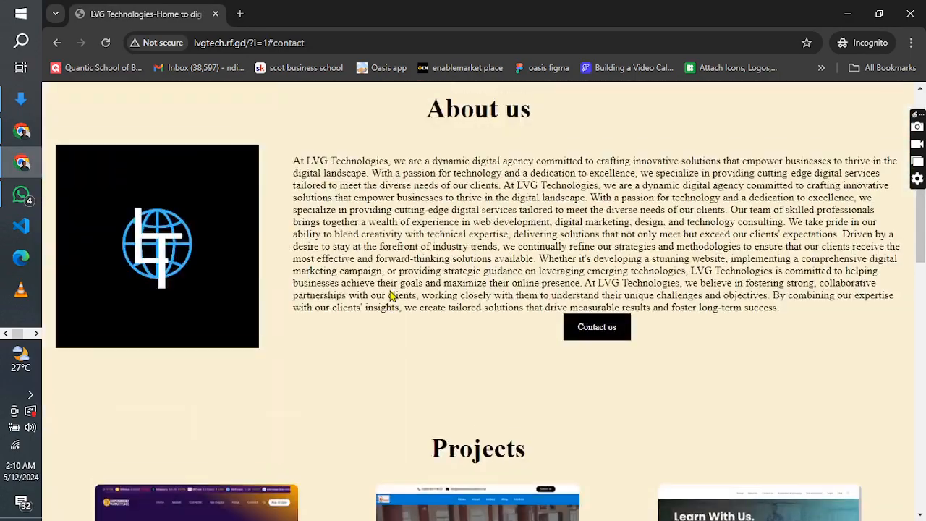
pyautogui.scroll(-15, 391, 292)
pyautogui.scroll(20, 391, 292)
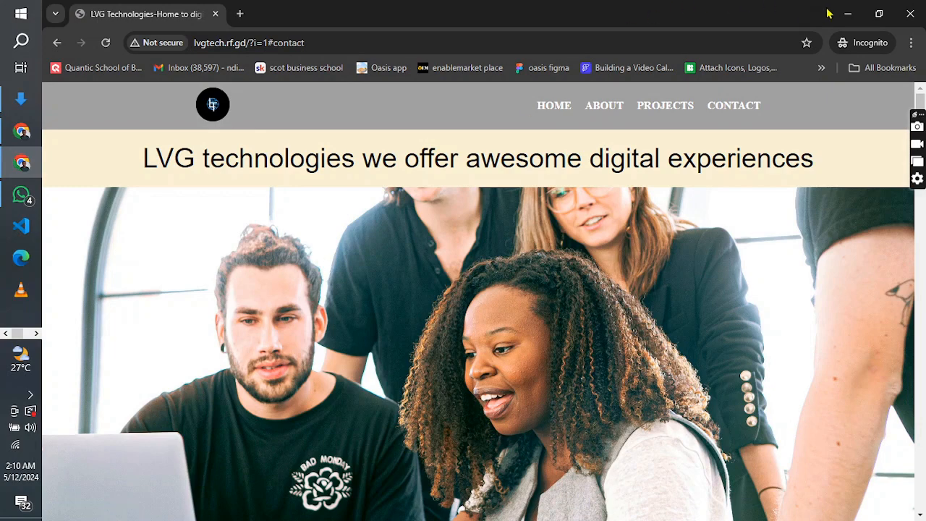
pyautogui.click(848, 14)
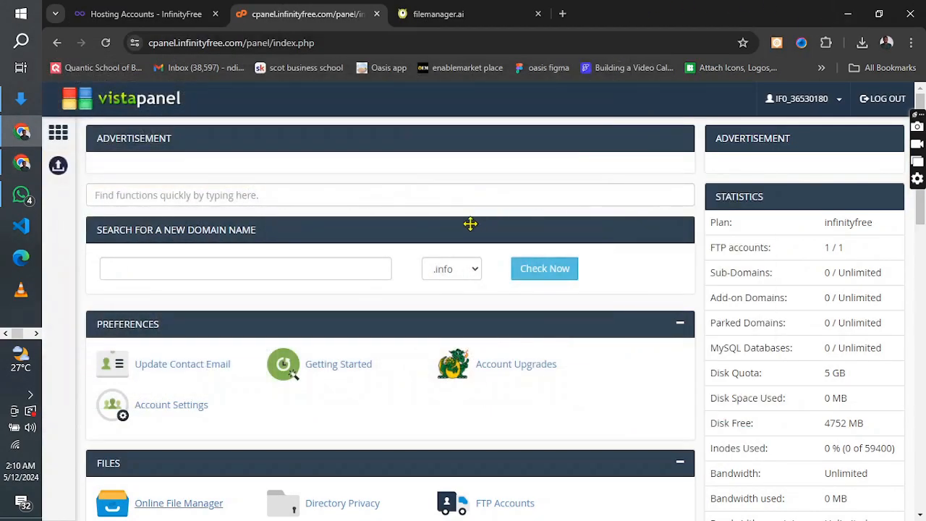